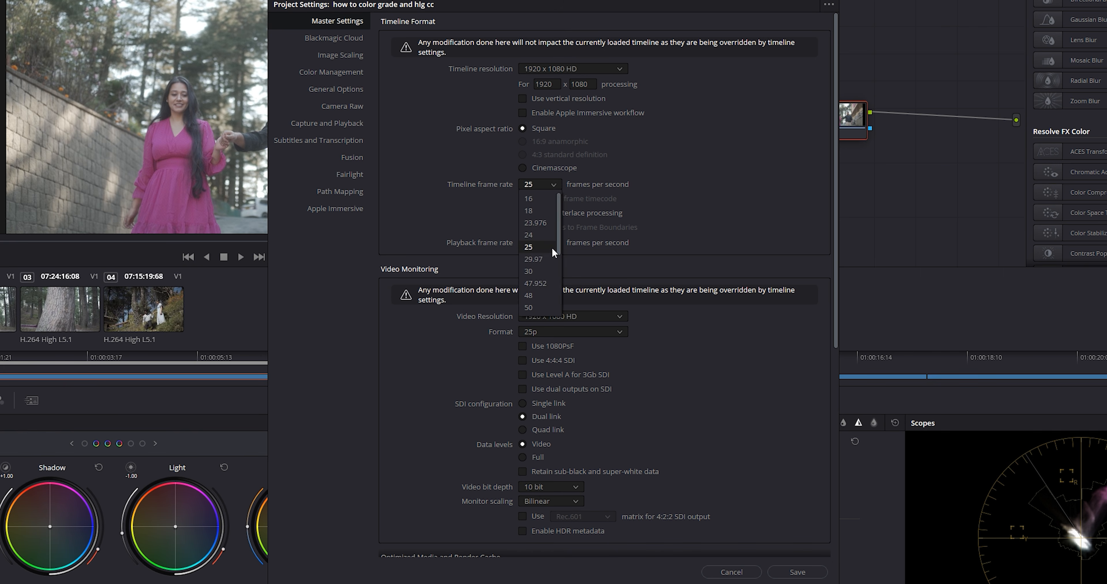
Step: Save the project at 25 fps with DaVinci YRGB color science, DaVinci WG/Intermediate timeline color space and Rec.709 Gamma 2.4 output color space
click(552, 248)
click(331, 72)
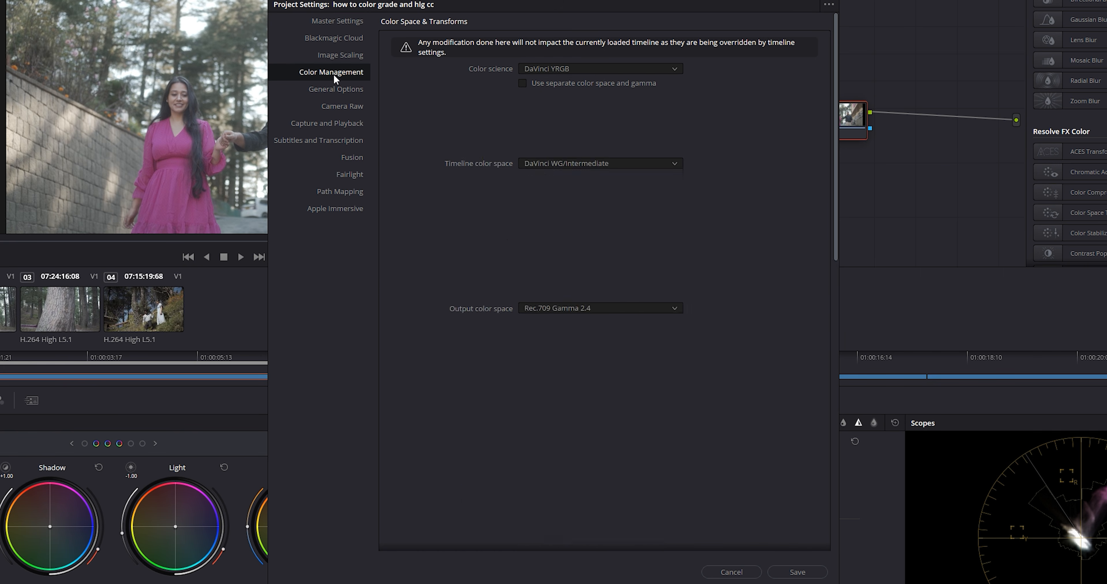
click(603, 71)
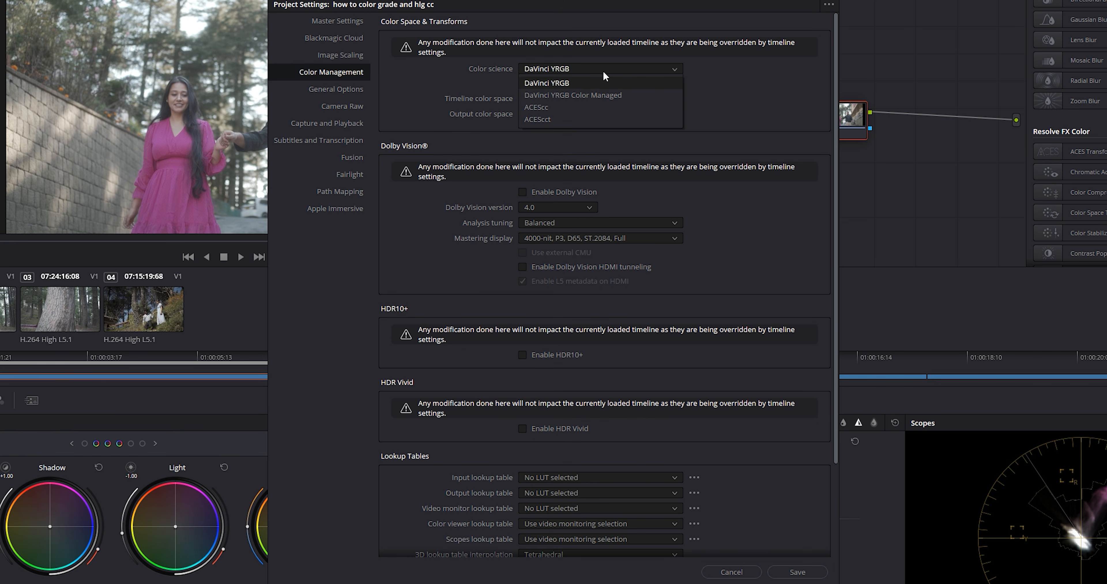
click(582, 87)
click(592, 98)
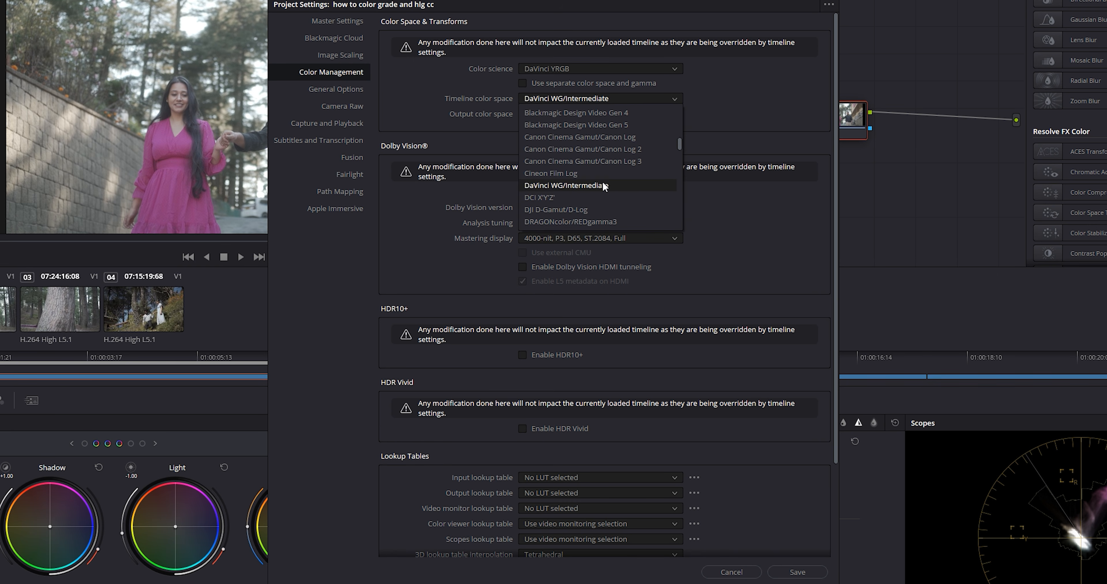
click(605, 186)
click(589, 114)
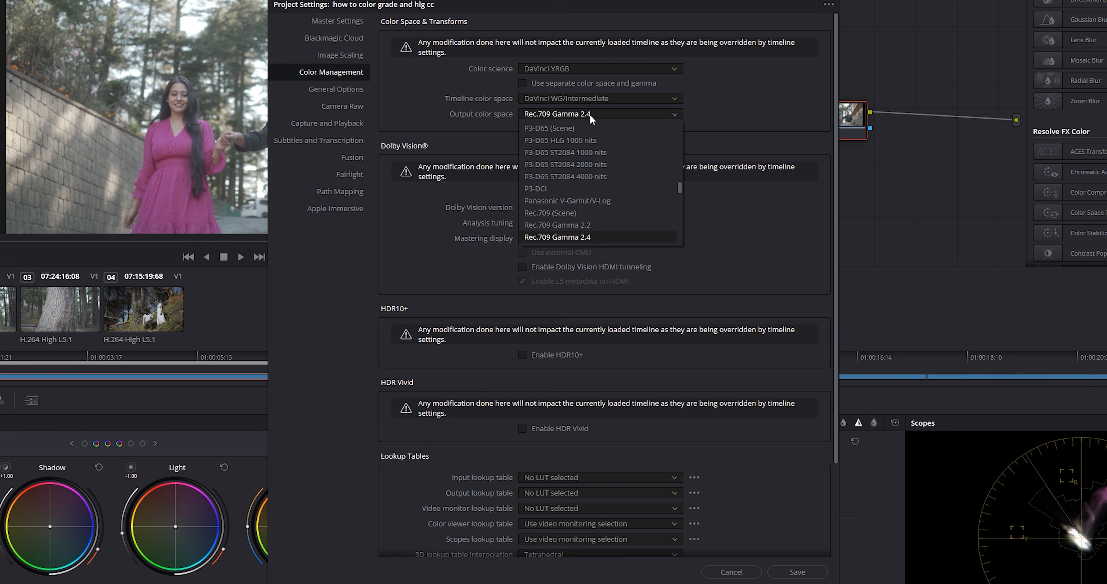
click(593, 235)
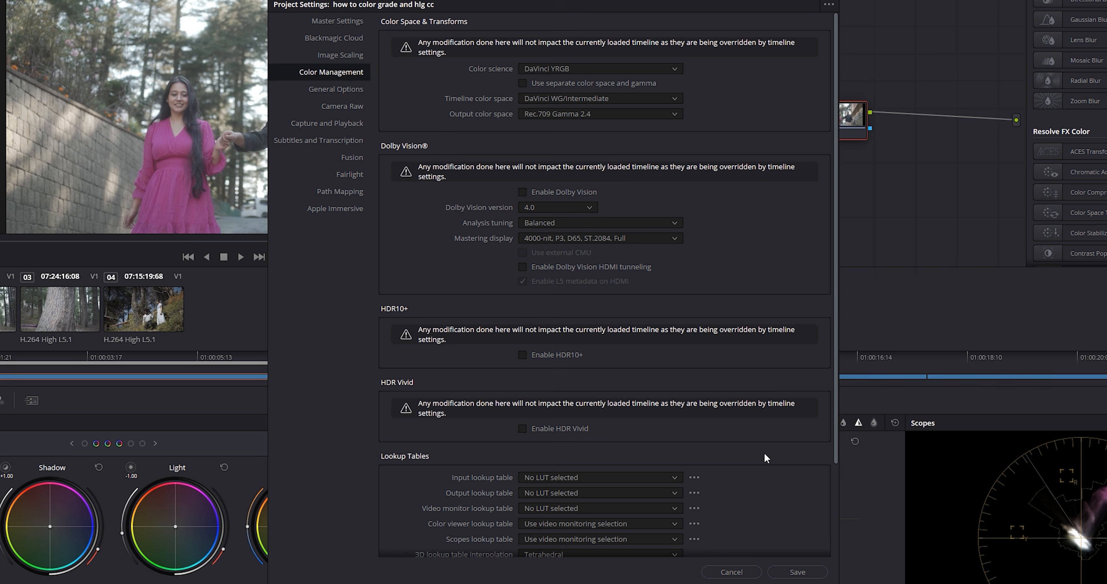
click(800, 574)
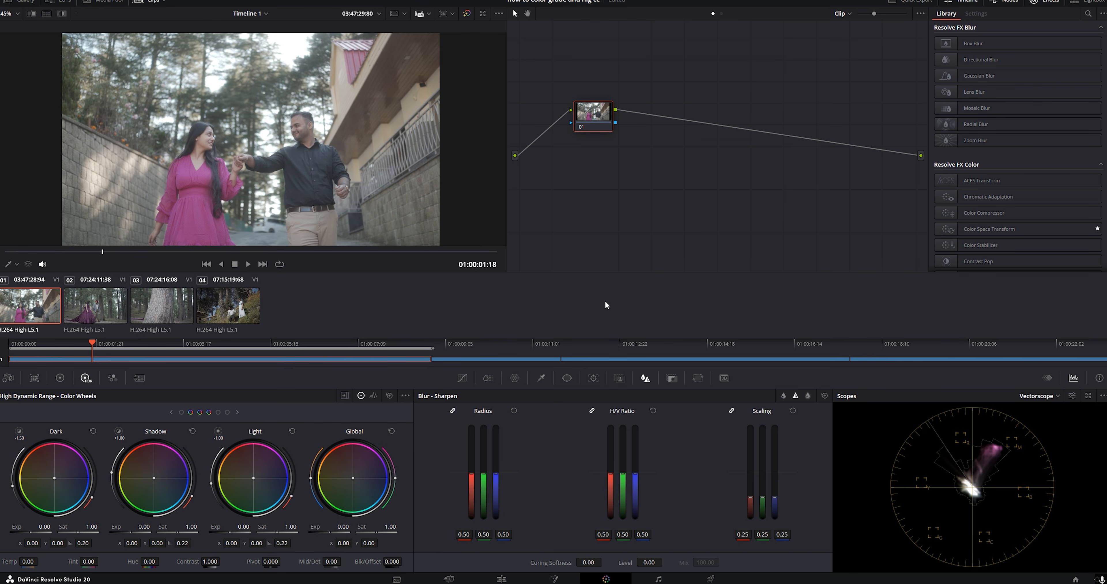
Step: Add four serial nodes after node 01 and move nodes 02, 03 and 04 together into a lower row
key(alt+s)
key(alt+s)
key(alt+s)
key(alt+s)
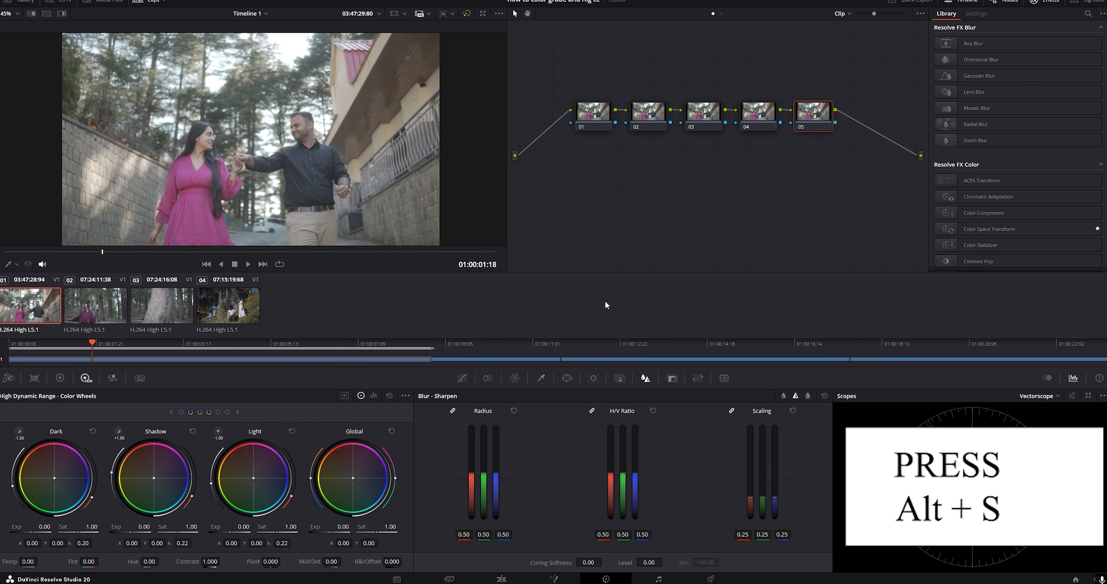
drag(628, 66, 785, 189)
drag(709, 121, 709, 223)
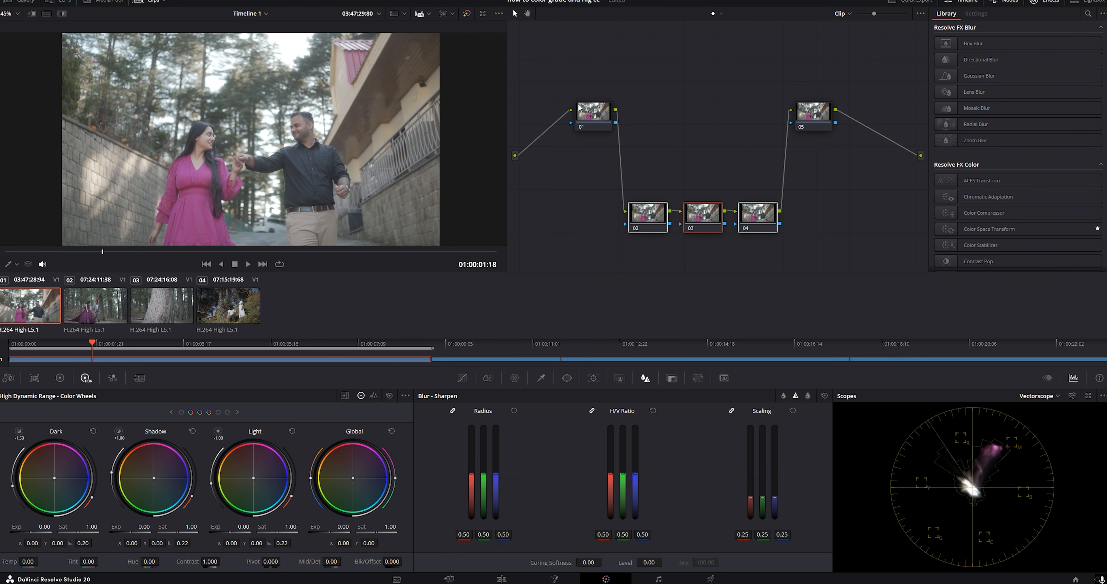
Step: Label the first node CST-IN and the last node CST-OUT
right_click(603, 114)
click(635, 135)
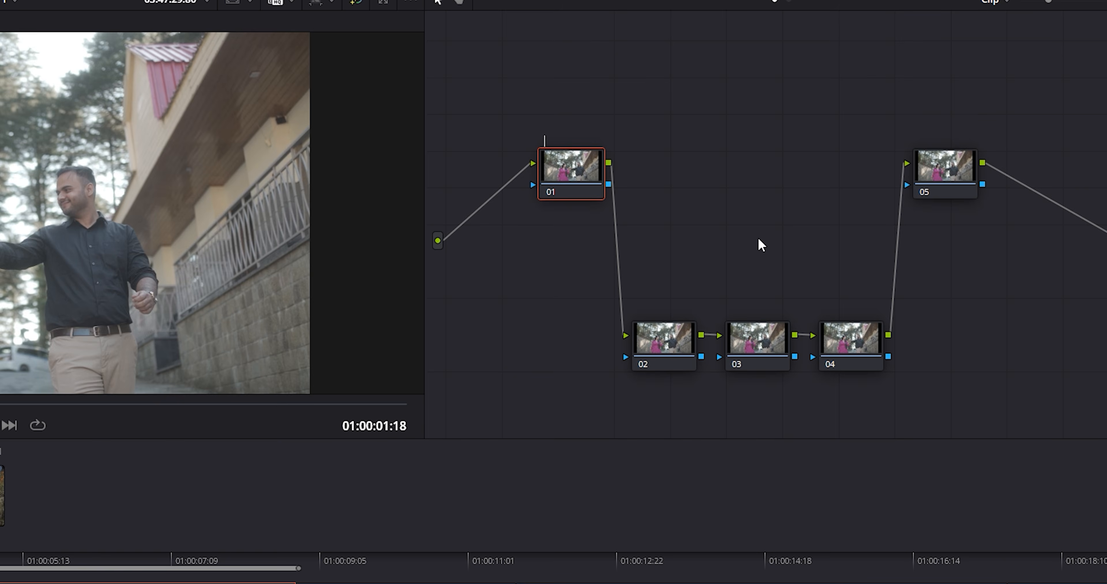
text(CST-IN)
right_click(926, 163)
click(945, 194)
text(CST)
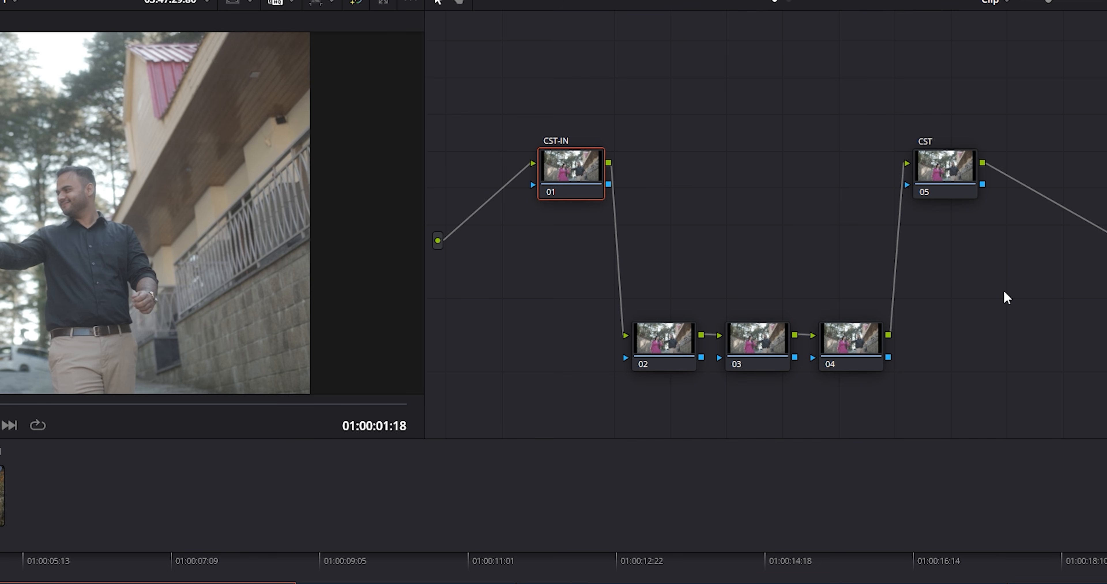
text(-OUT)
Step: Label the three nodes in the lower row EXPOSURE, BALANCE and LOOK, in that order
right_click(638, 339)
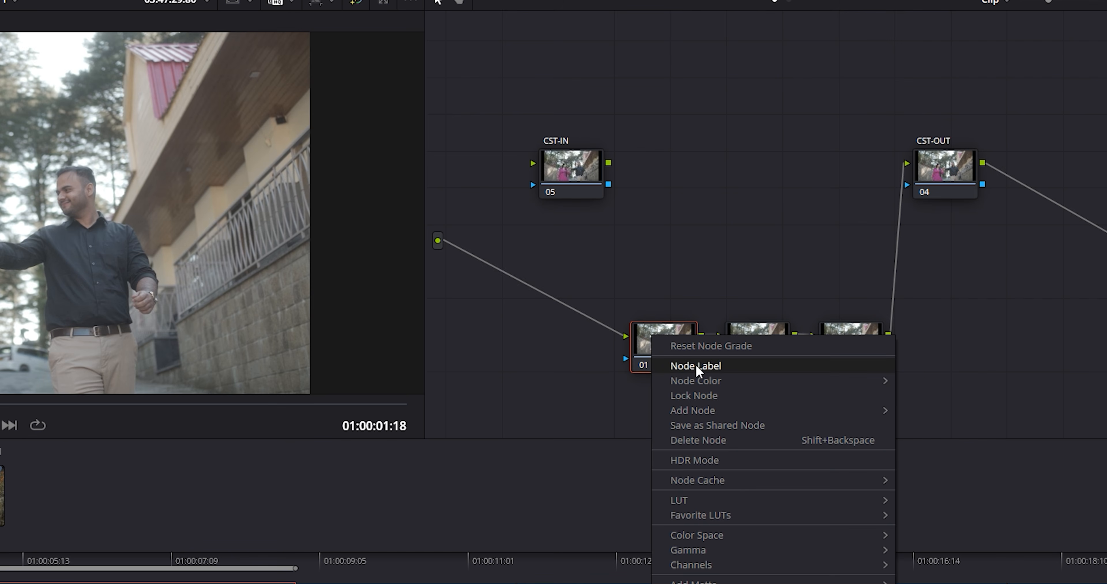
click(688, 366)
text(EX)
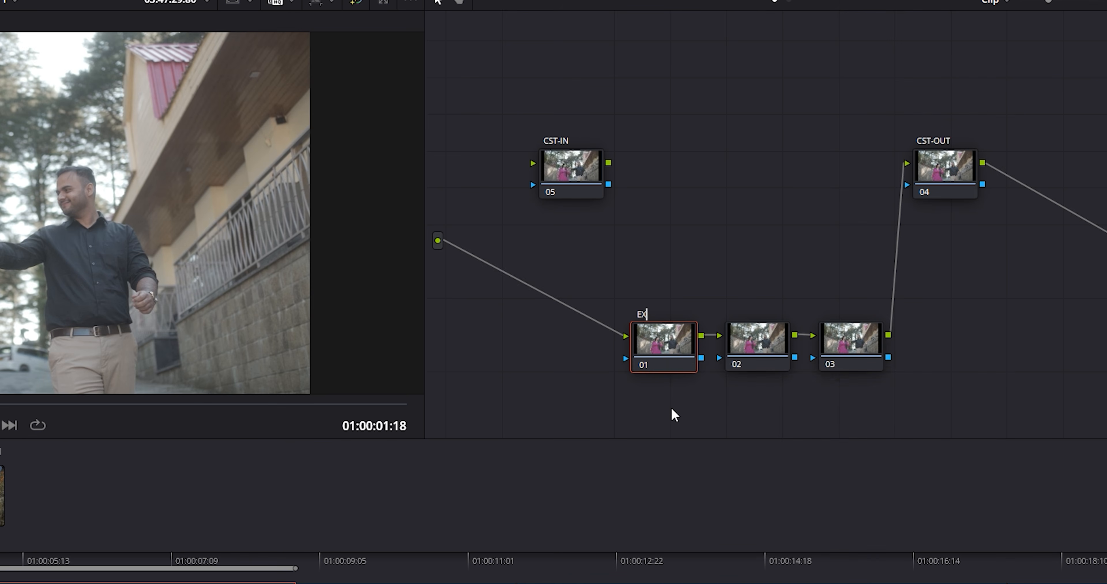
text(POSURE)
key(Tab)
text(BALAN)
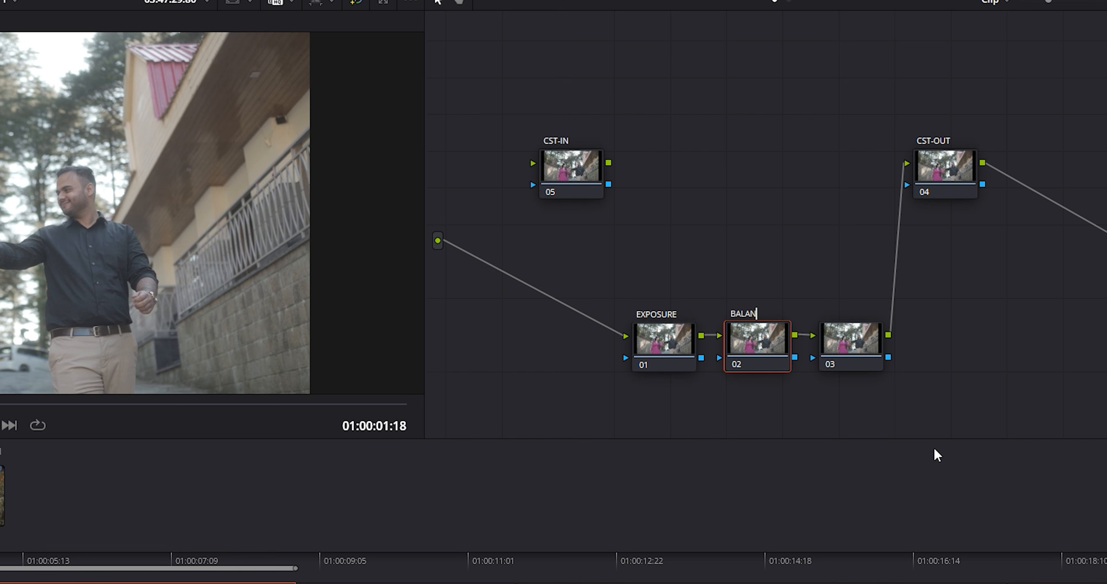
text(CE)
key(Tab)
text(LOOK)
Step: Add a serial node after LOOK and label it LUT
key(alt+s)
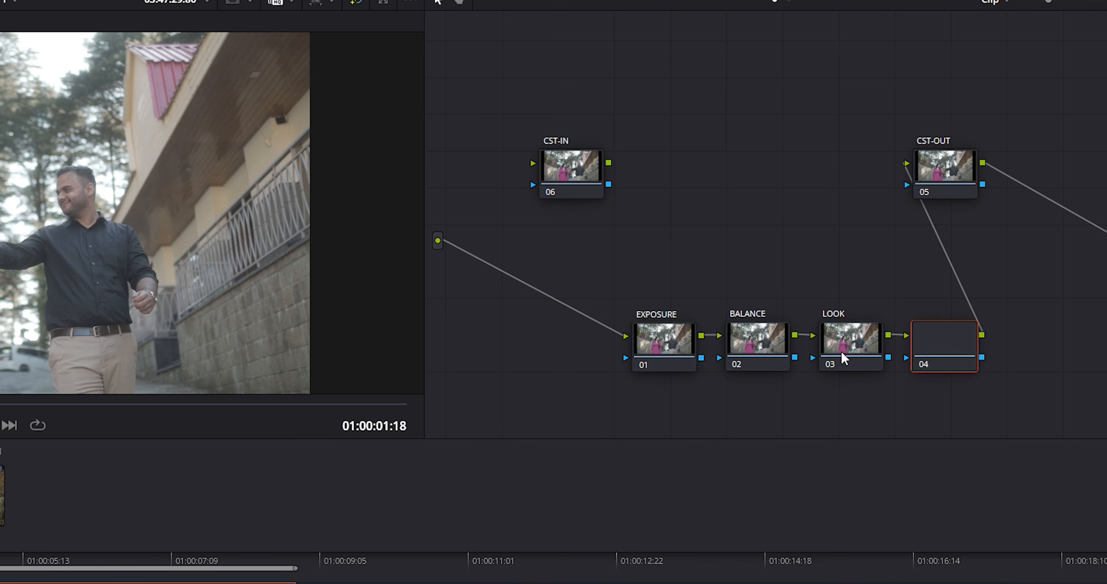
right_click(943, 334)
click(989, 364)
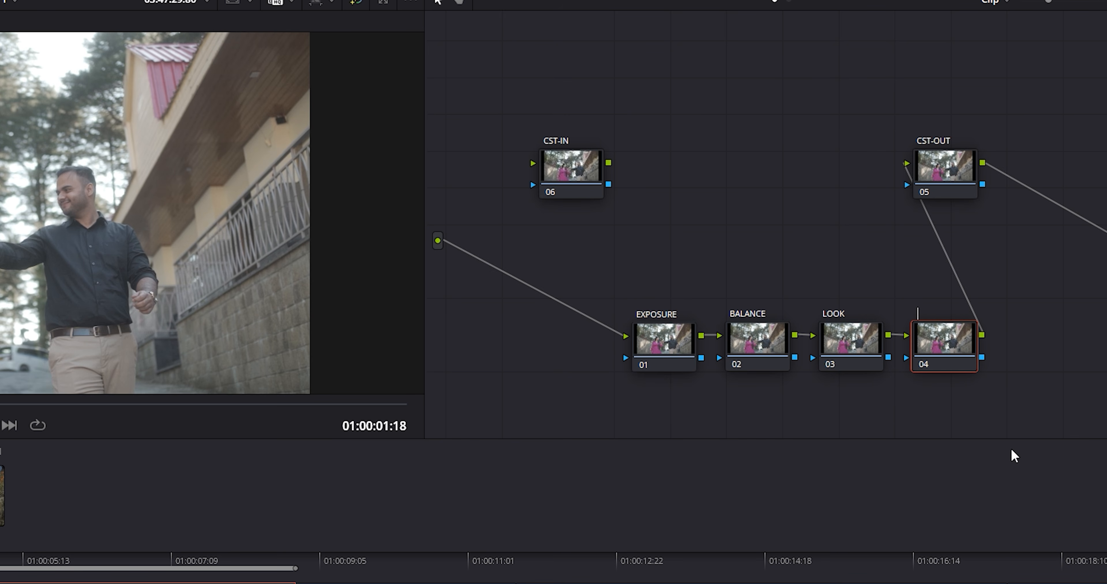
text(LUT)
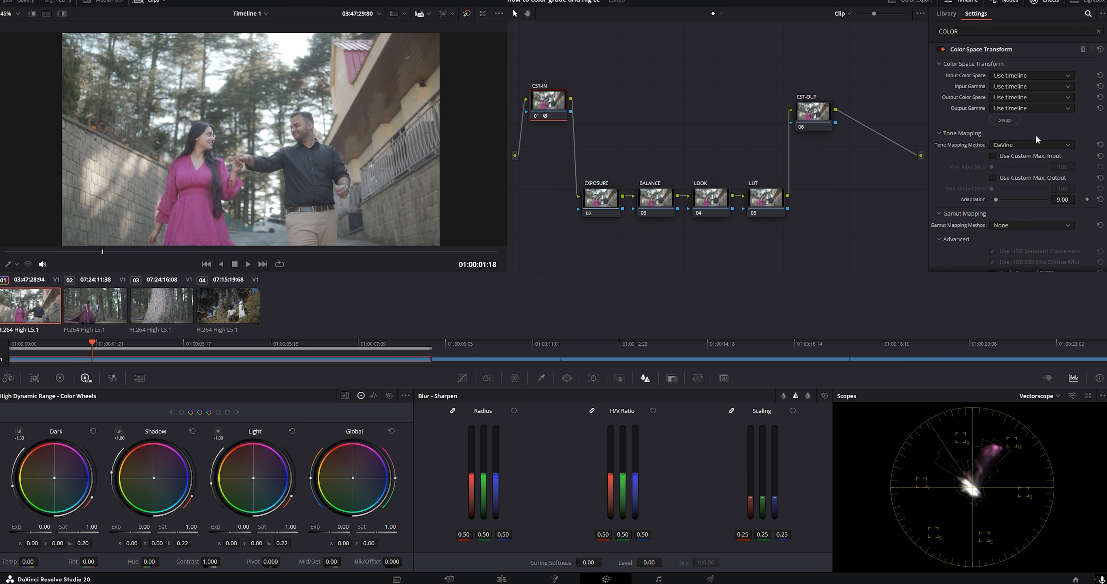
Step: Apply the Color Space Transform effect to the CST-OUT node
click(815, 114)
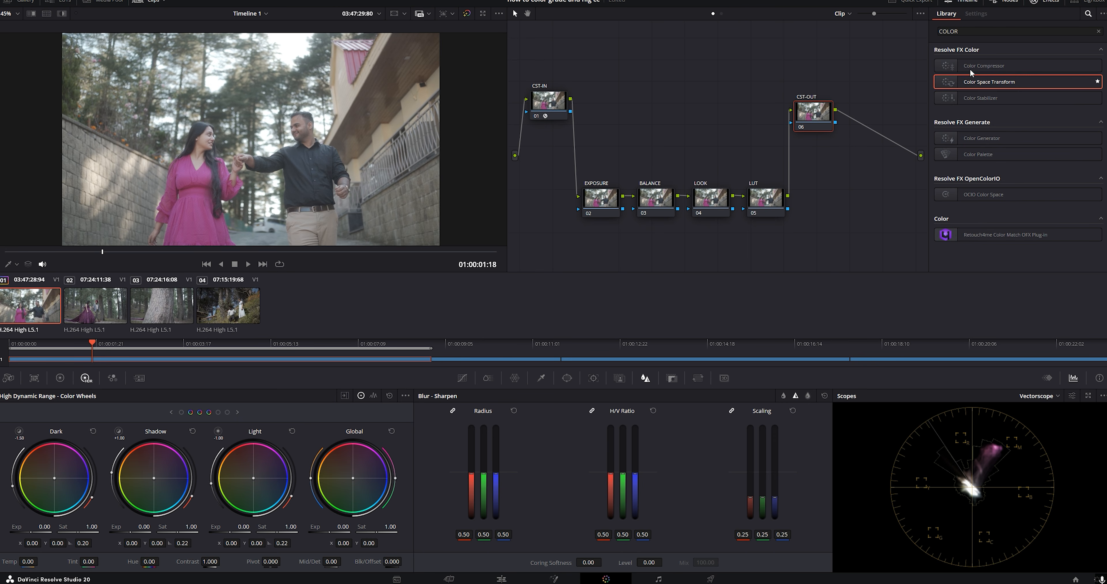
drag(972, 74, 812, 112)
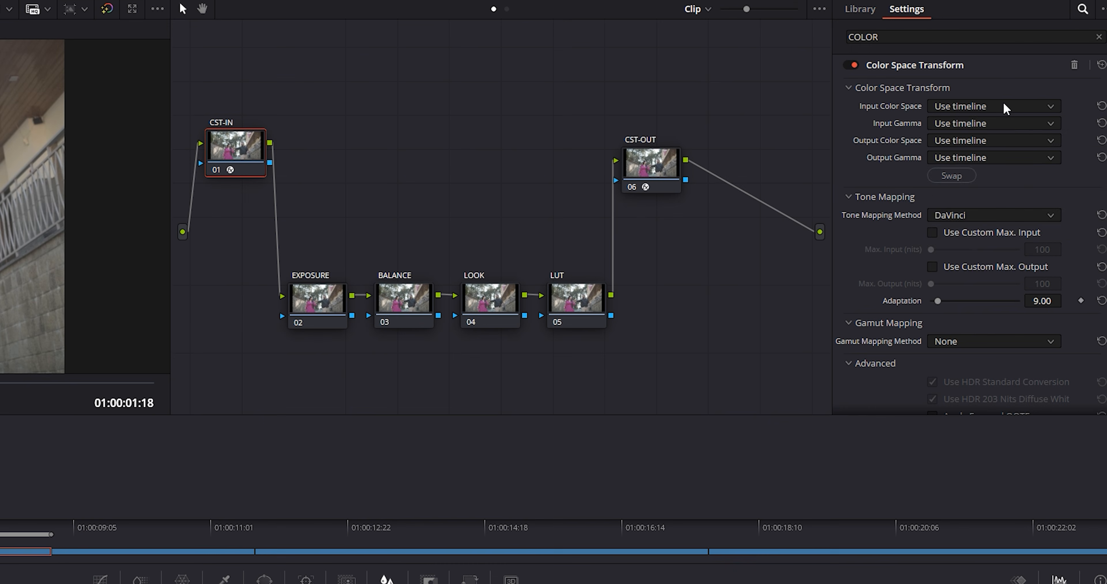
Step: Set both the input color space and the input gamma of the CST-IN node's Color Space Transform to Rec.709
click(1005, 107)
scroll(997, 180, down, 5)
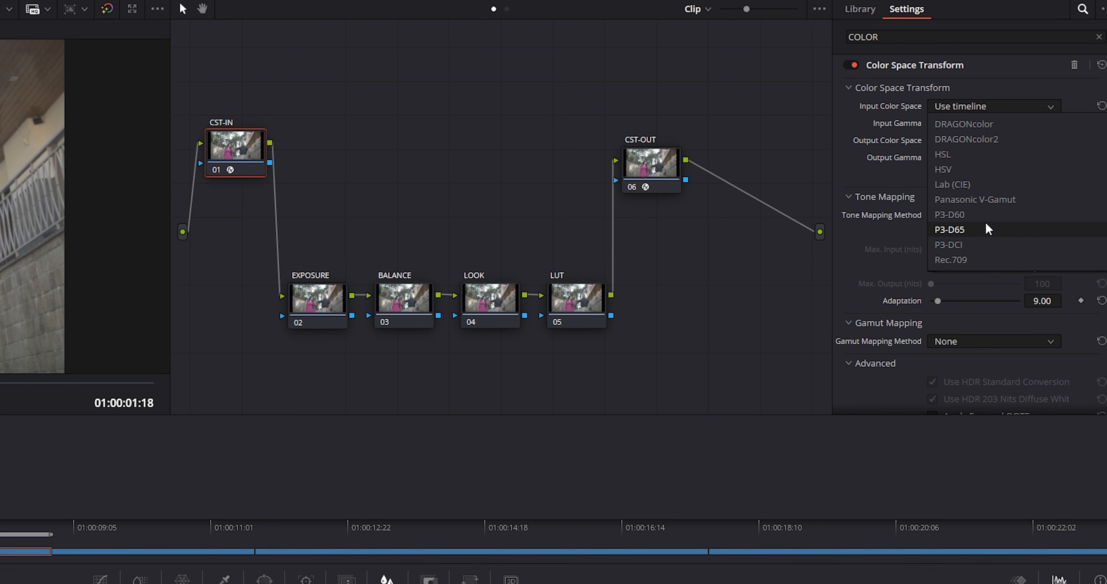
click(958, 259)
click(948, 122)
scroll(958, 229, down, 10)
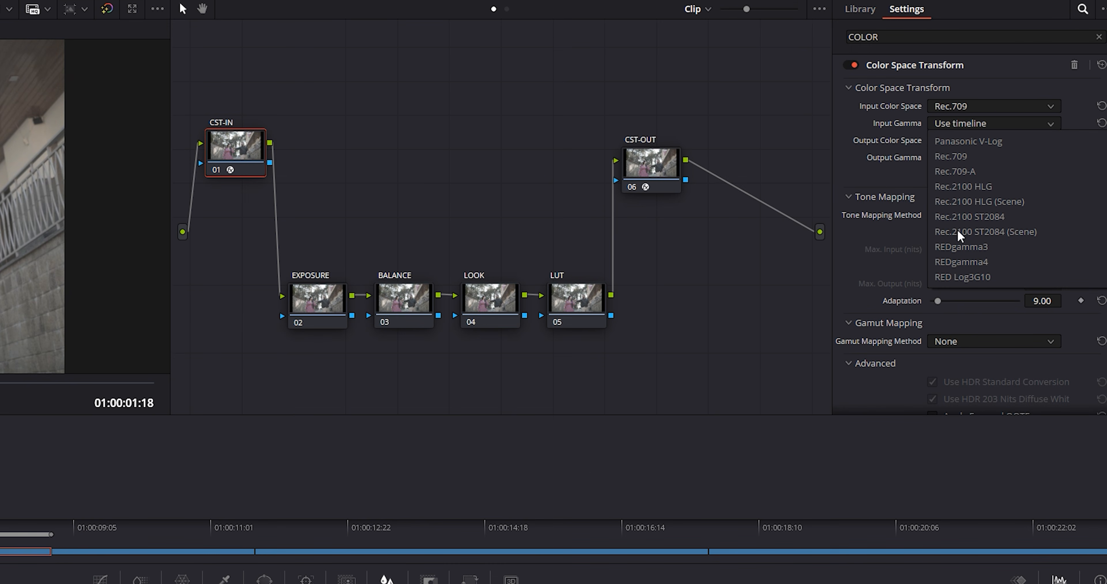
click(967, 158)
Step: Set the CST-IN transform's output color space to DaVinci Wide Gamut and choose its output gamma
click(967, 142)
scroll(969, 215, down, 4)
click(970, 218)
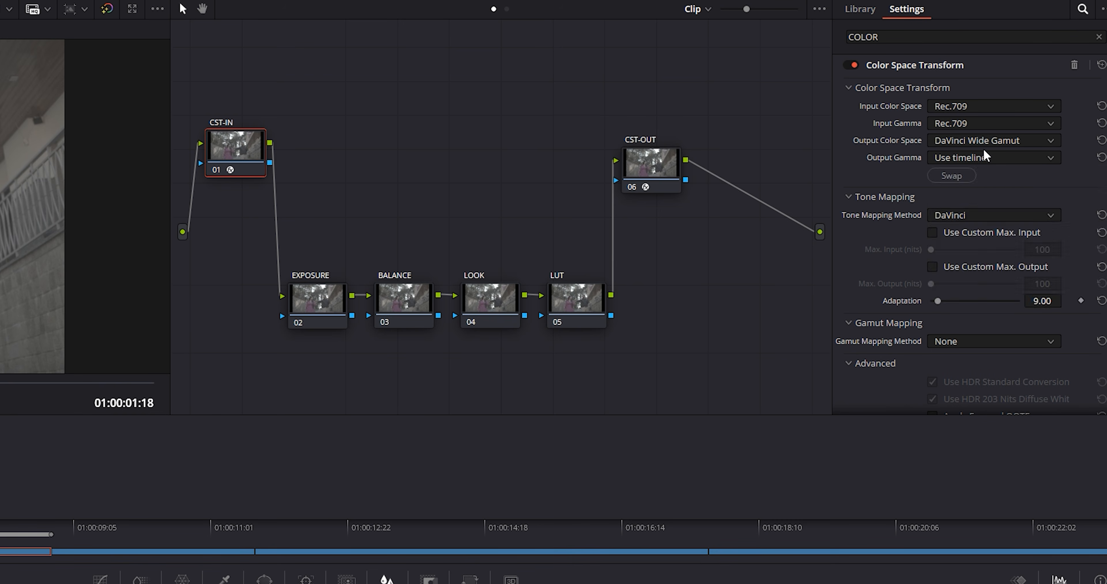
click(984, 157)
click(965, 218)
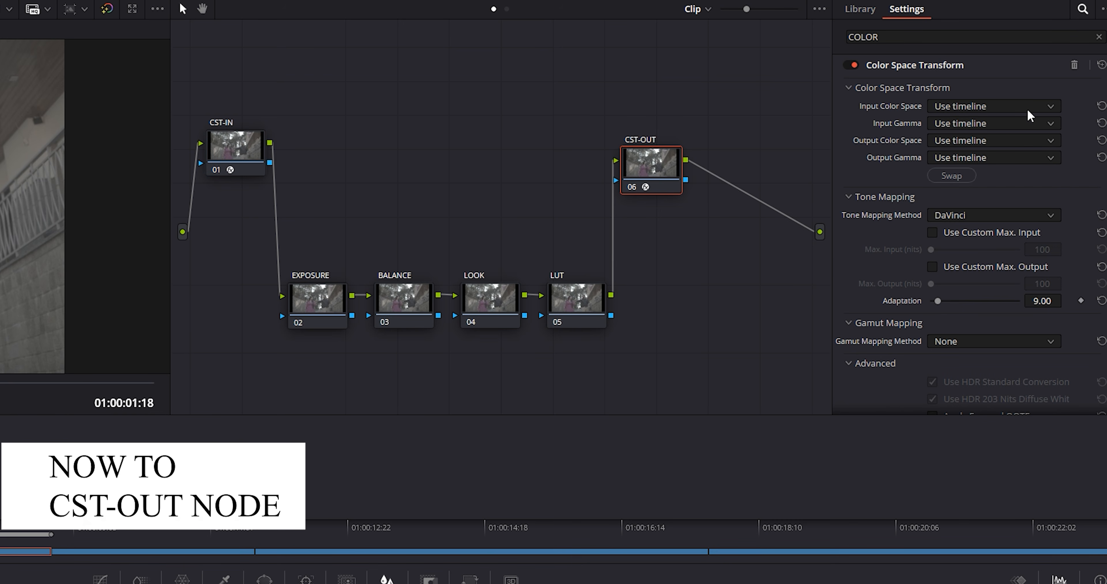
Step: Set the CST-OUT transform's input color space to DaVinci Wide Gamut and its input gamma to DaVinci Intermediate
click(1030, 115)
click(999, 171)
click(1022, 124)
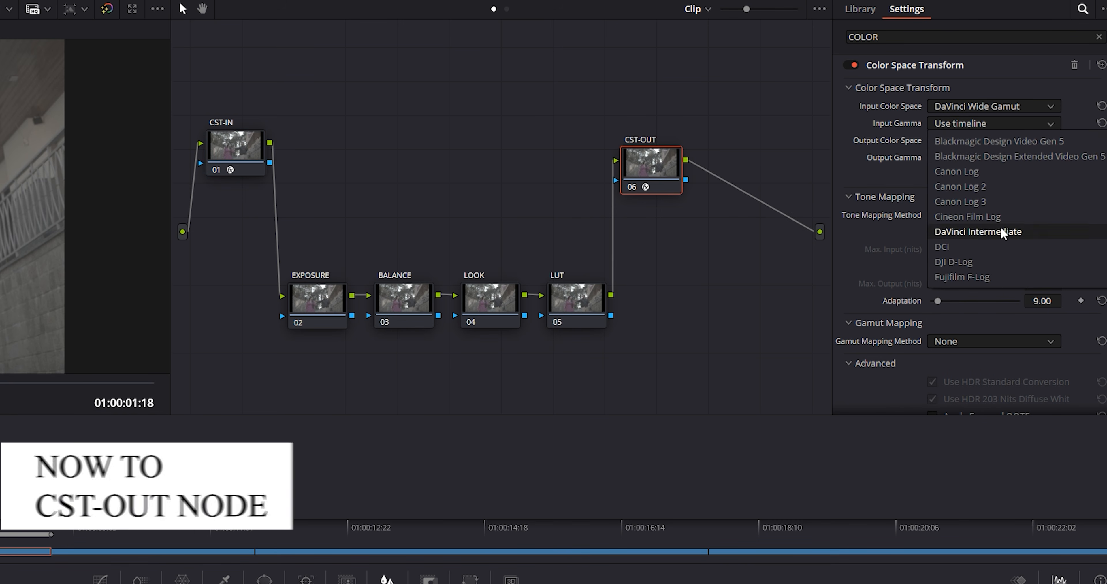
click(1000, 231)
Step: Set the CST-OUT transform's output color space to Rec.709 and open its output gamma choices
click(992, 140)
scroll(1001, 217, down, 10)
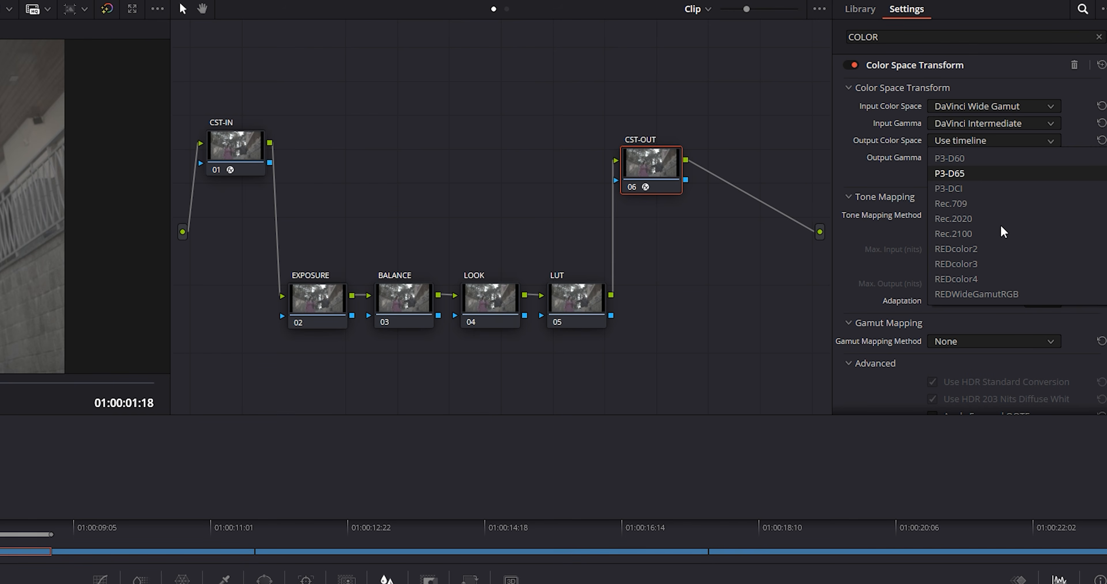
click(959, 204)
click(988, 155)
scroll(1014, 220, down, 5)
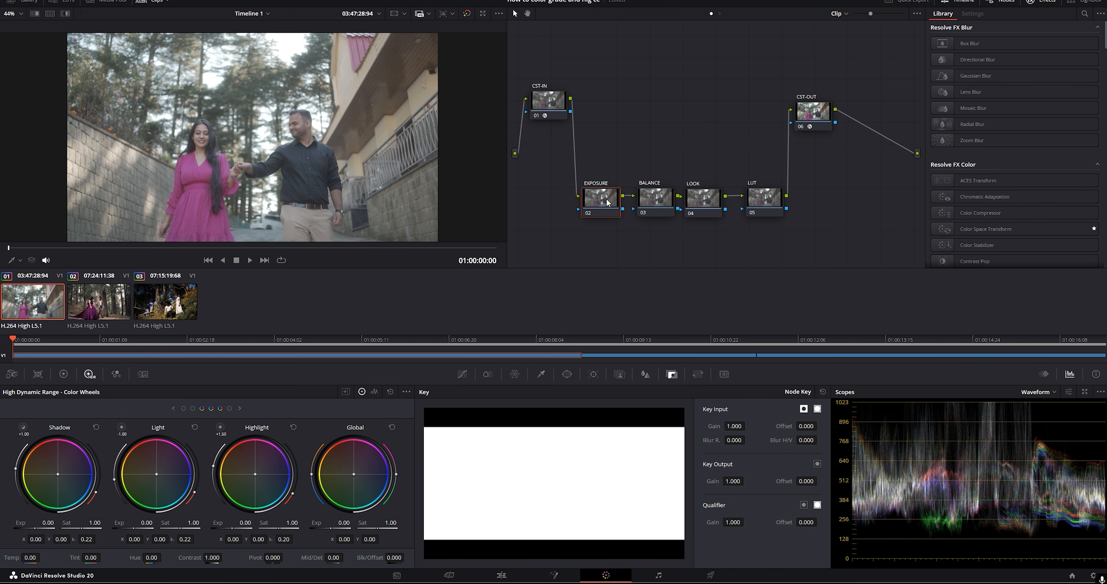
Step: Show the Custom curve with editable splines for the EXPOSURE node
click(461, 374)
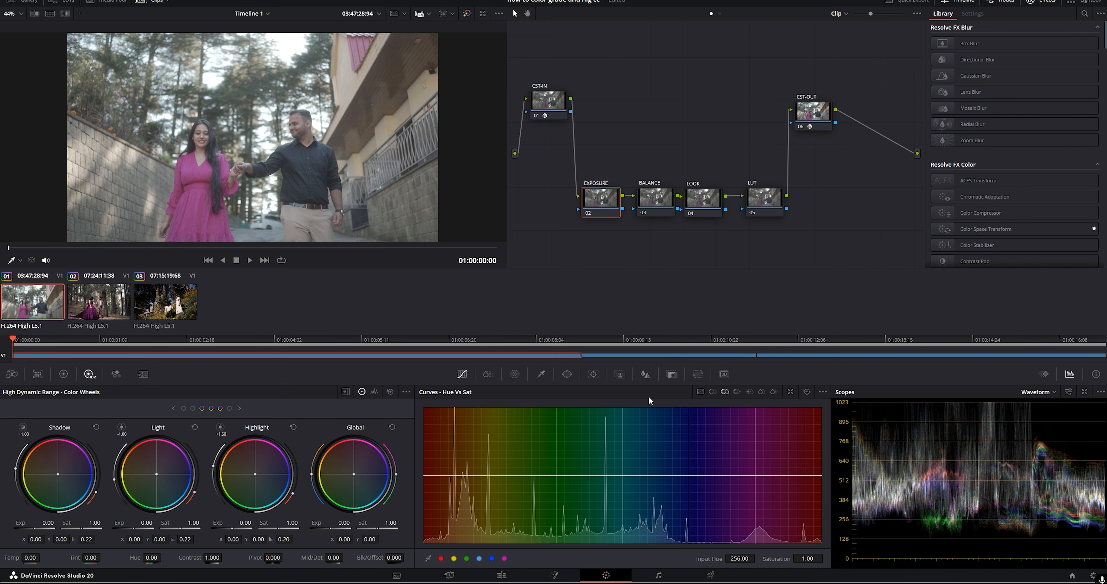
click(701, 392)
click(822, 392)
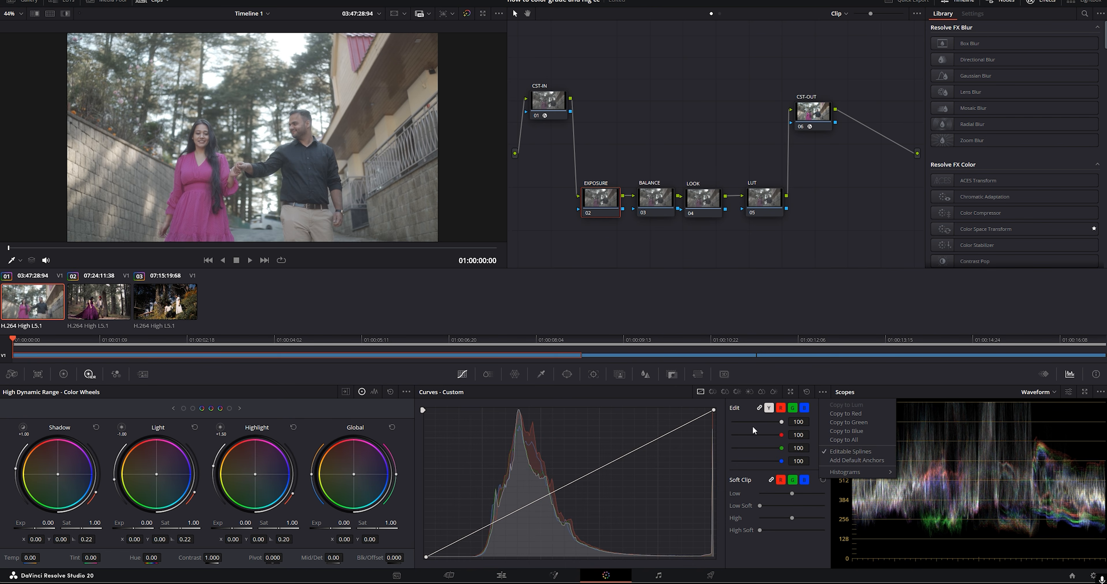
click(714, 411)
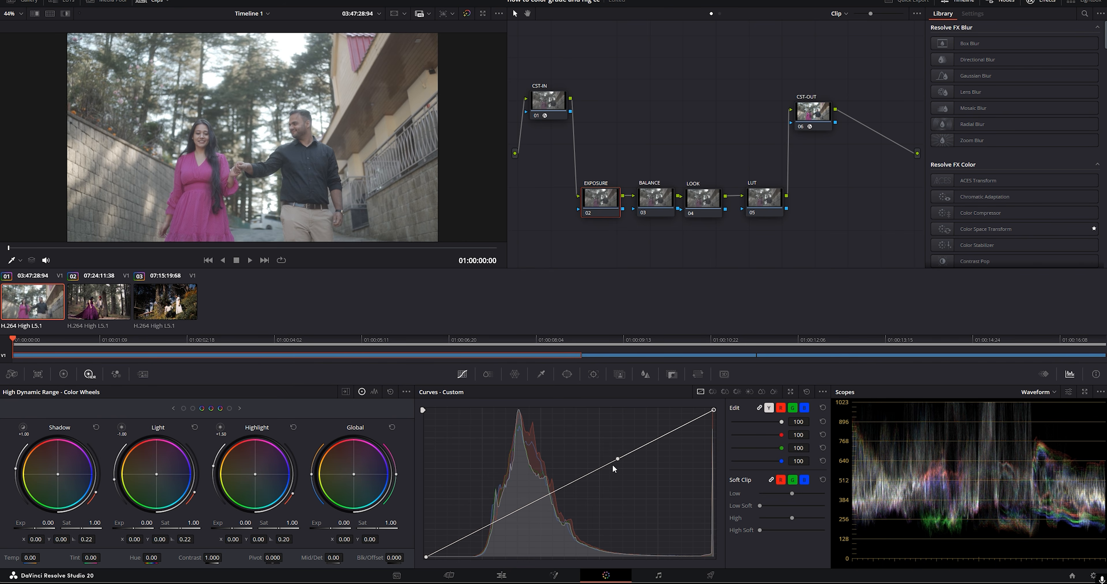
mouse_move(613, 466)
mouse_down()
mouse_move(584, 454)
mouse_move(596, 466)
mouse_up()
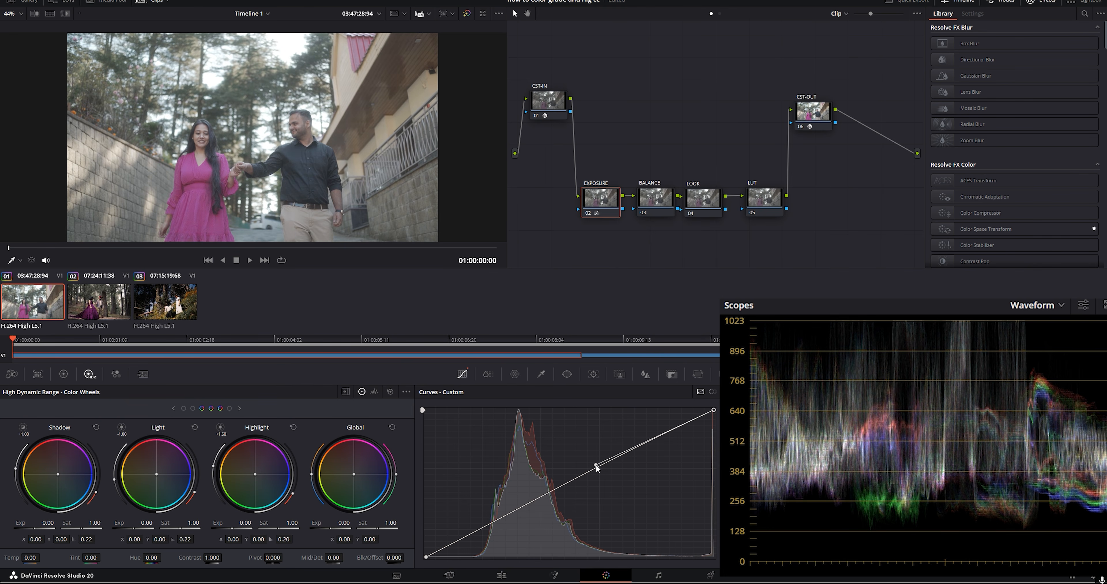
key(ctrl+z)
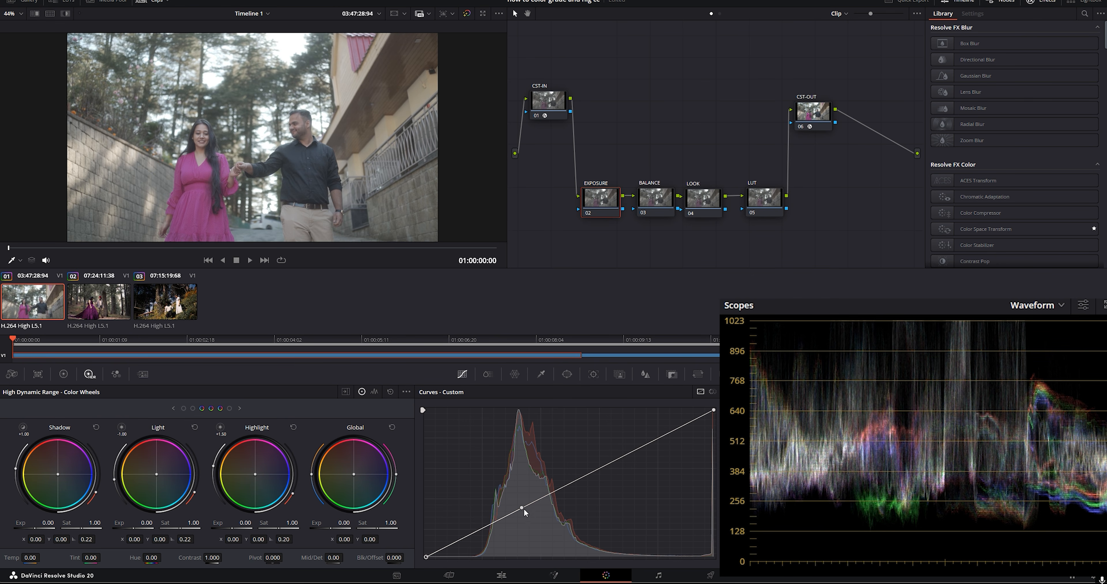
Step: Shape the EXPOSURE node's curve by pulling the shadow handle down, raising the highlight handle and slightly lowering the white point
drag(522, 509, 520, 551)
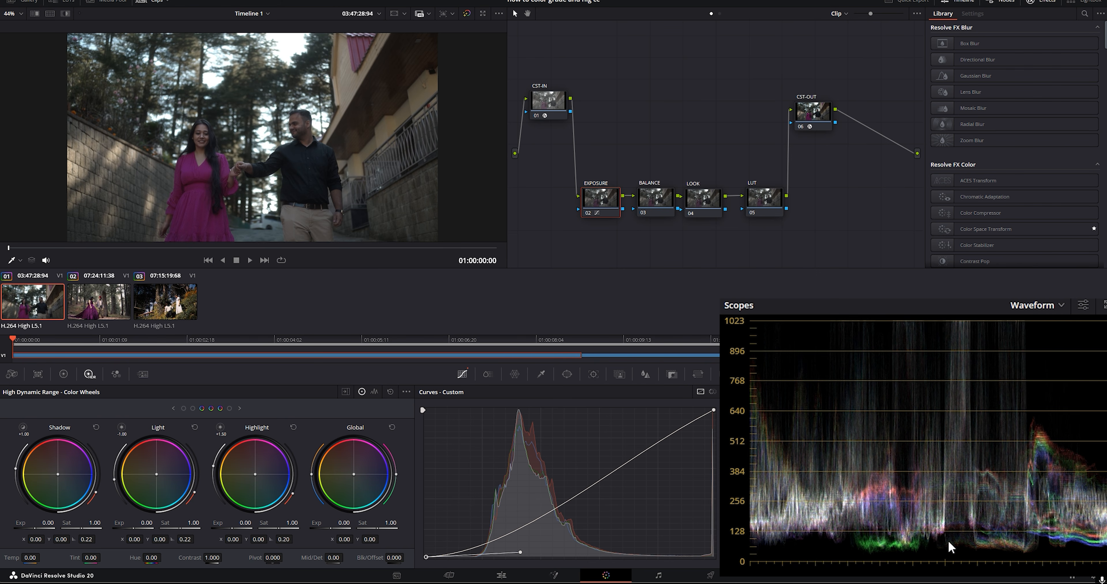
click(714, 410)
drag(618, 461, 483, 483)
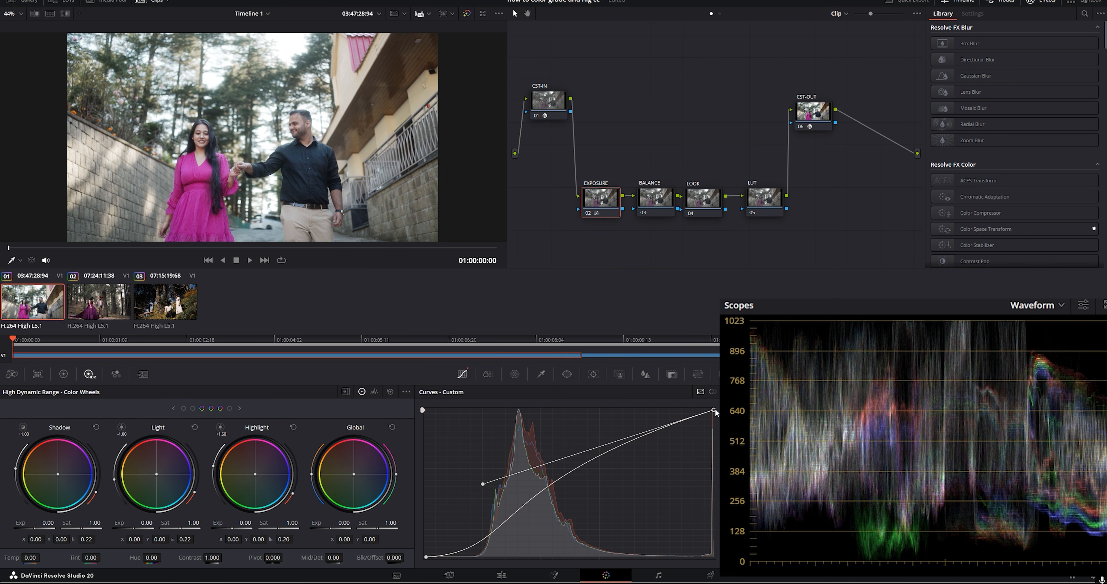
drag(714, 411, 714, 419)
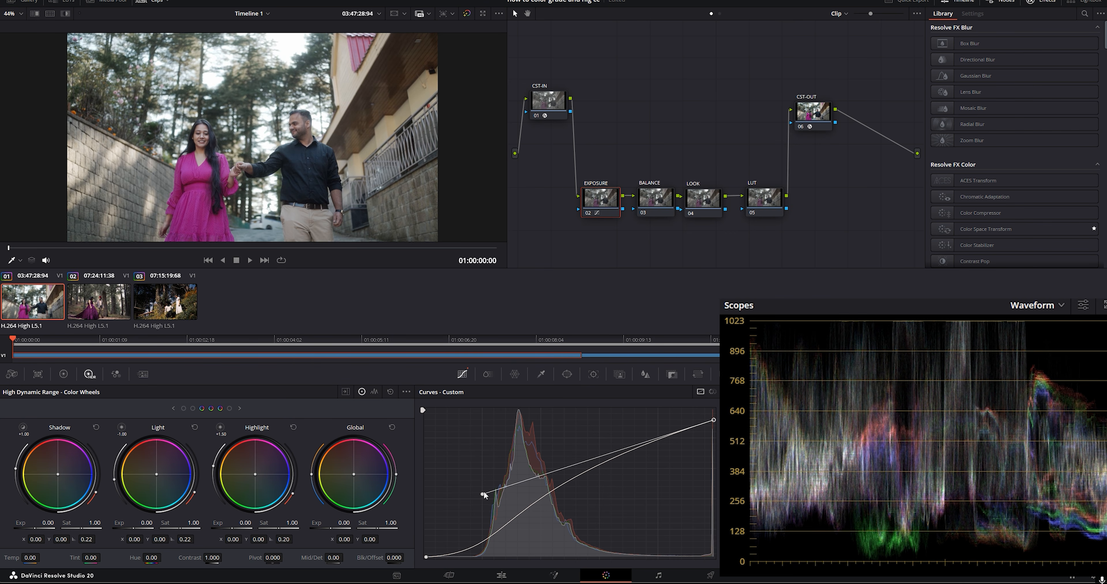
drag(484, 491, 485, 483)
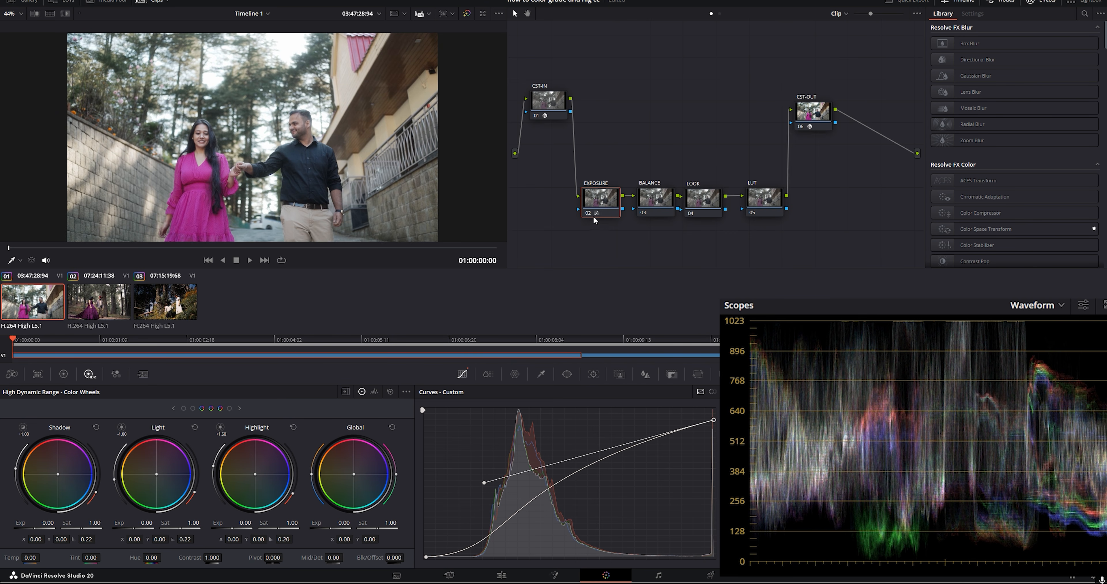
Step: Warm up the image on the BALANCE node by shifting its Global color wheel to X -0.01 and Y 0.01
click(652, 198)
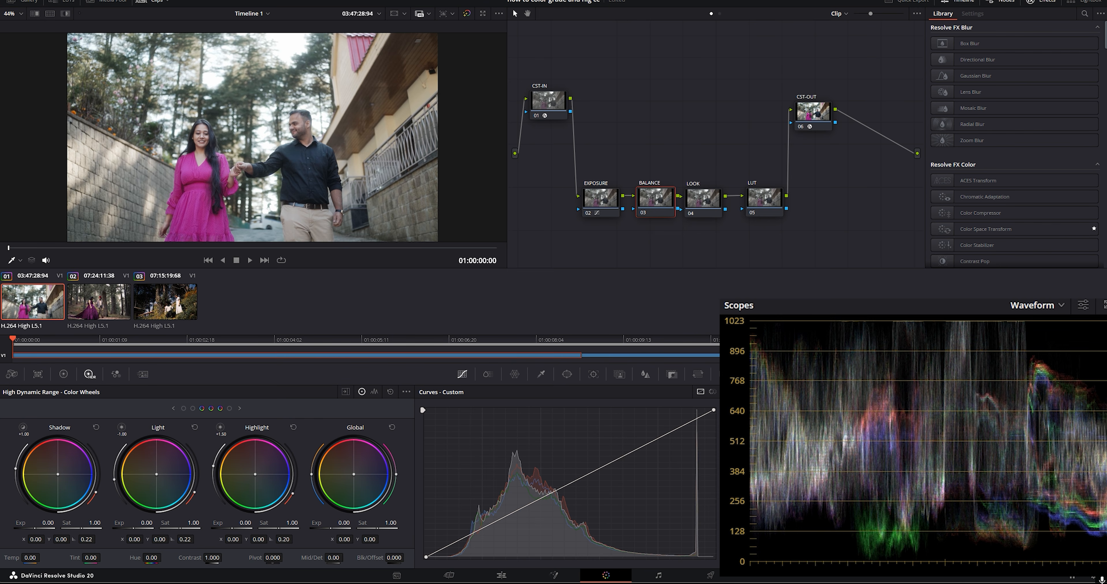
drag(354, 474, 353, 473)
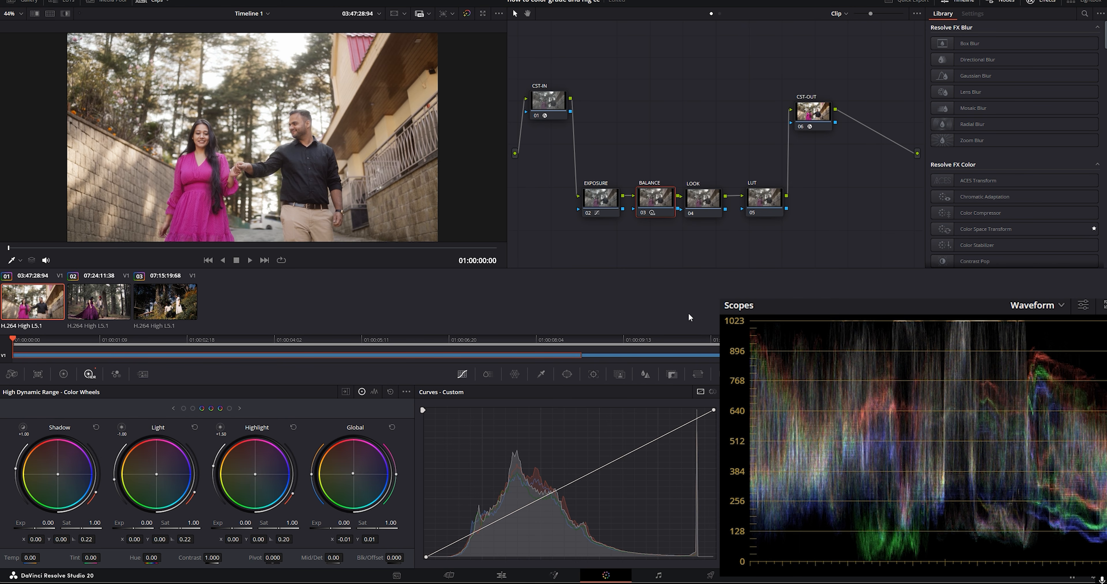
Step: With the Vectorscope shown, tint the LOOK node's Shadow wheel to X -0.01, Y -0.01 and its Highlight wheel to X -0.02, Y 0.02
click(702, 202)
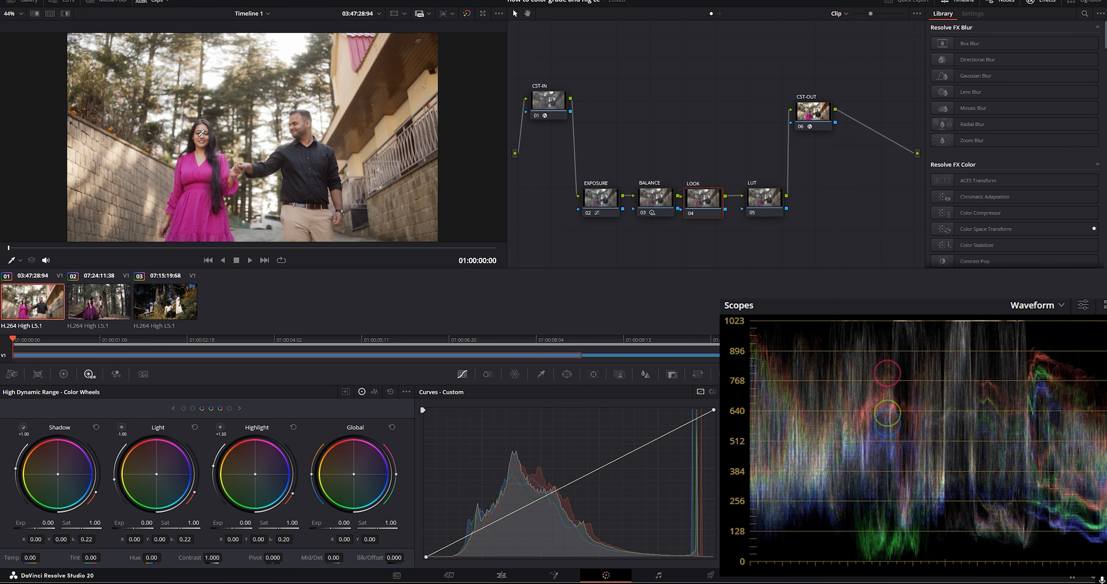
click(1061, 306)
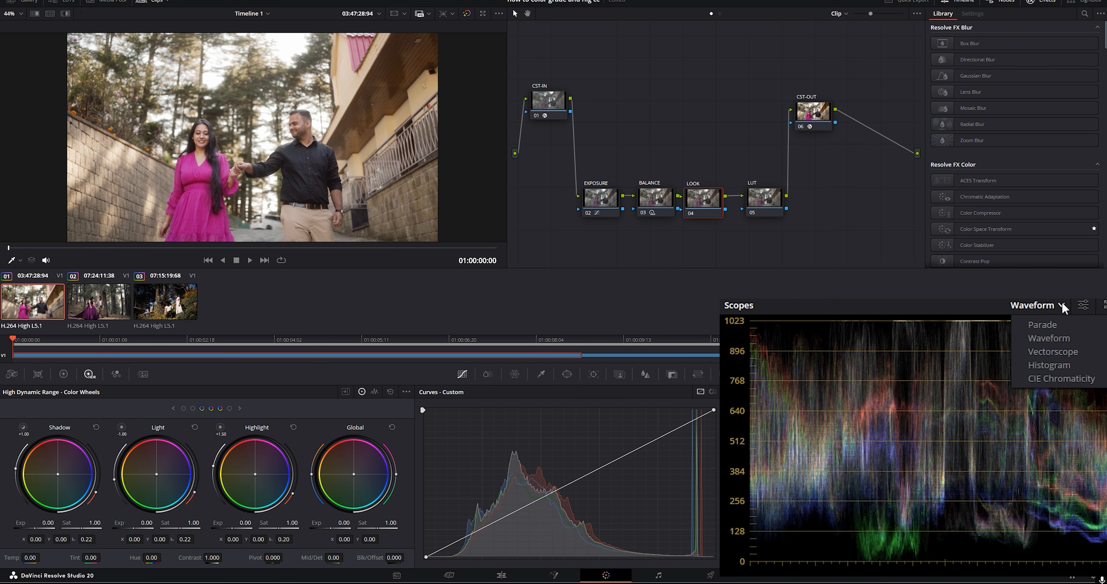
click(1061, 352)
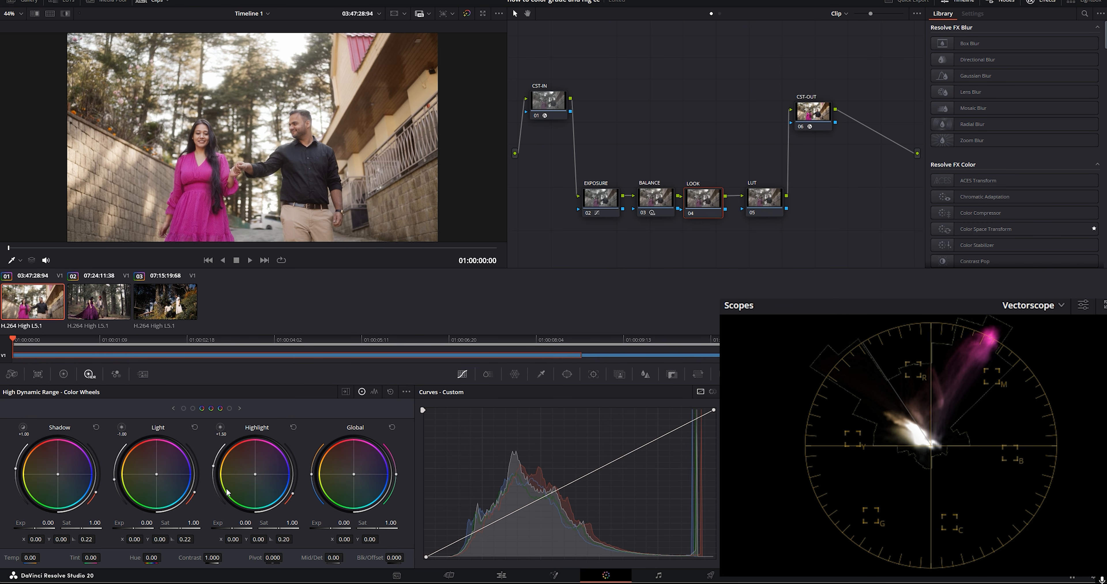
drag(58, 474, 57, 475)
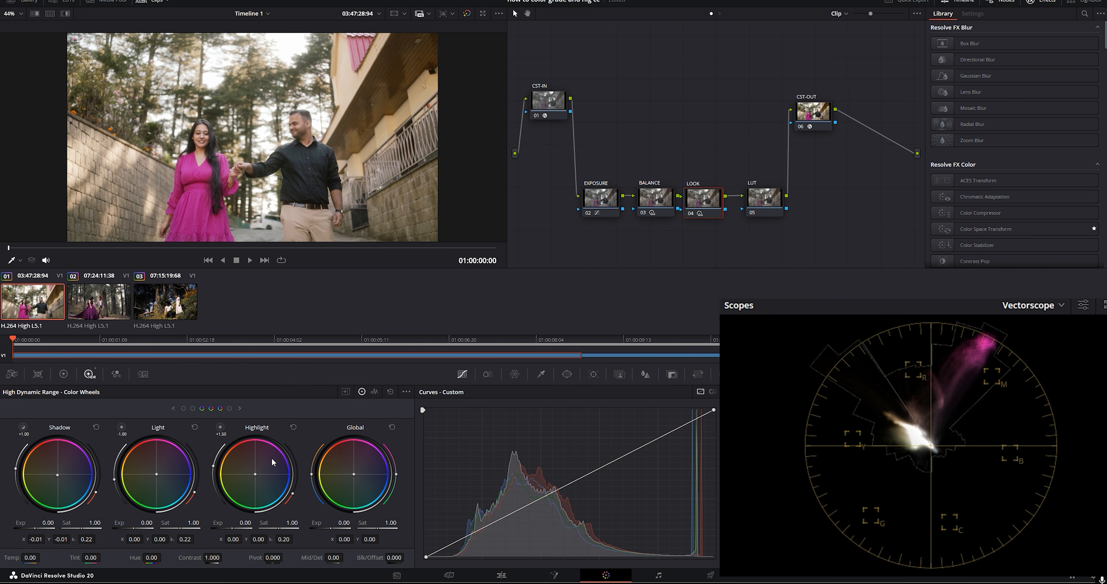
drag(252, 472, 254, 472)
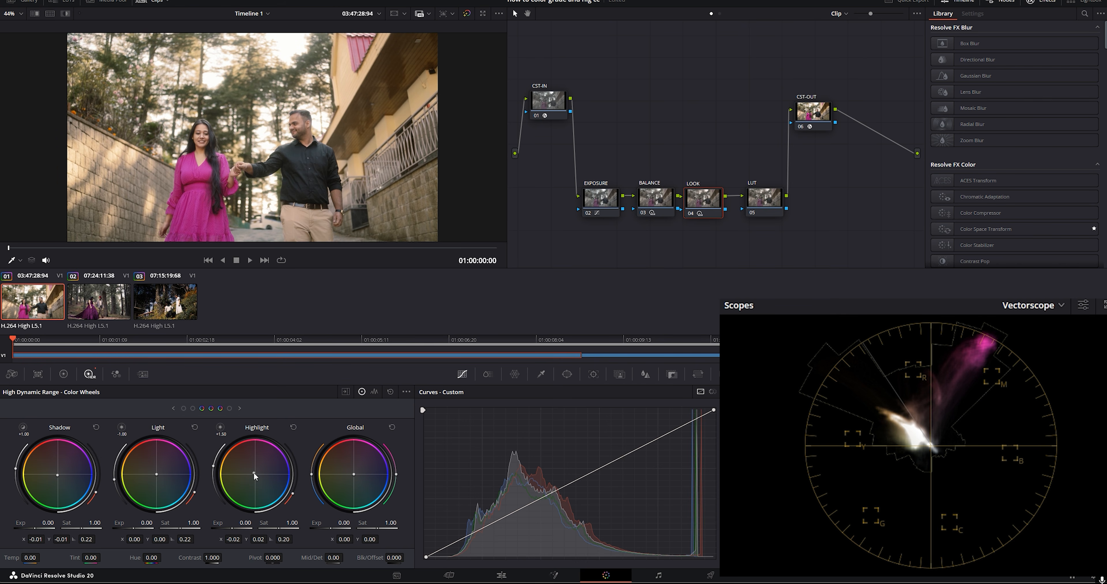
Step: Apply a look-up table to the LUT node and reduce its key output gain to 0.206
click(748, 197)
click(69, 2)
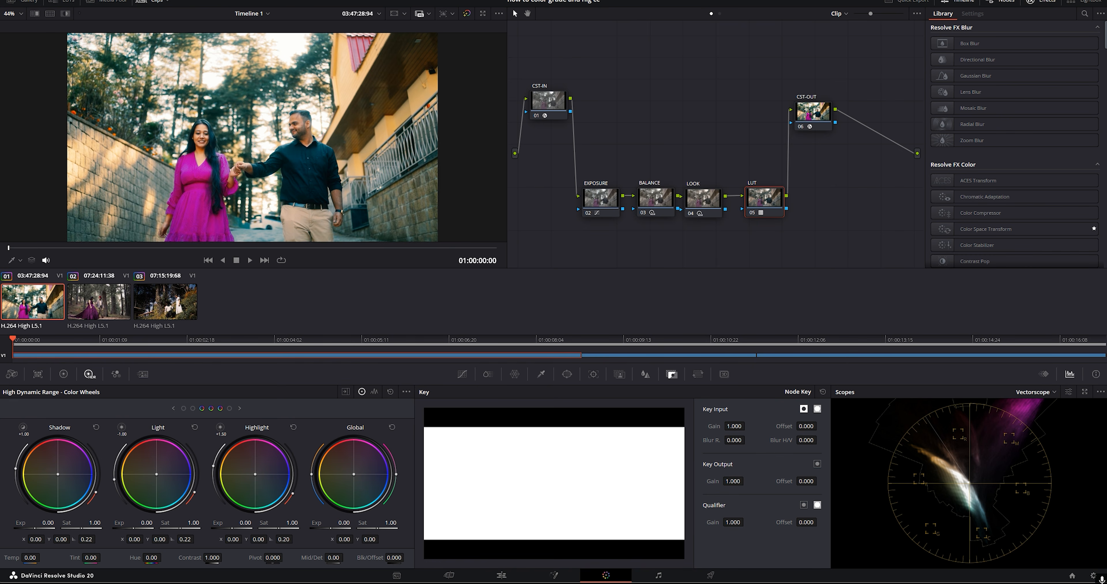
drag(737, 480, 705, 480)
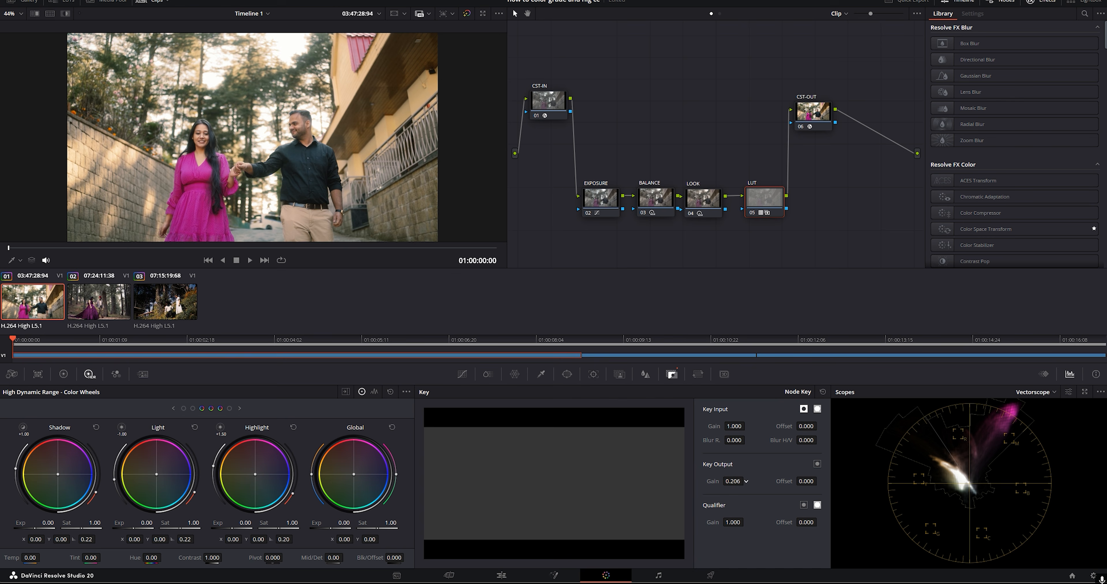
Step: Compare the image before and after by toggling the LUT node and the whole node tree off and on
click(752, 212)
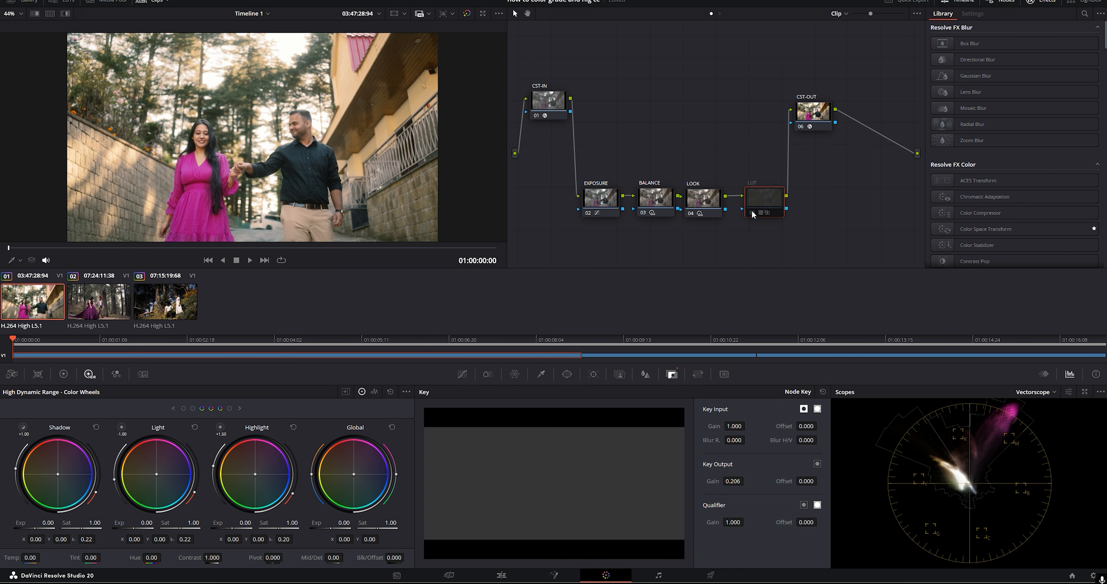
click(752, 212)
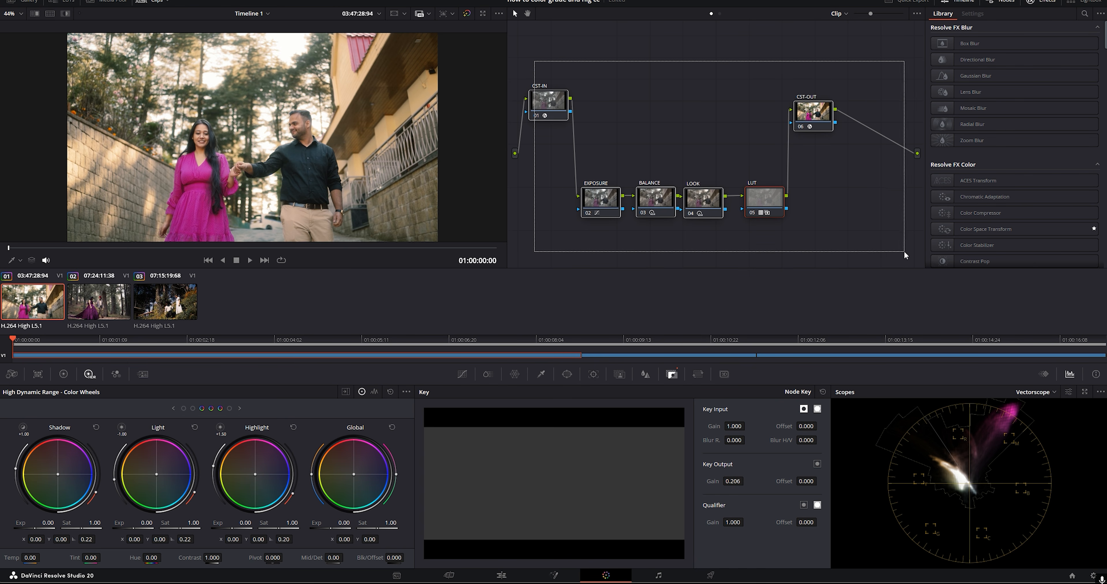
key(ctrl+d)
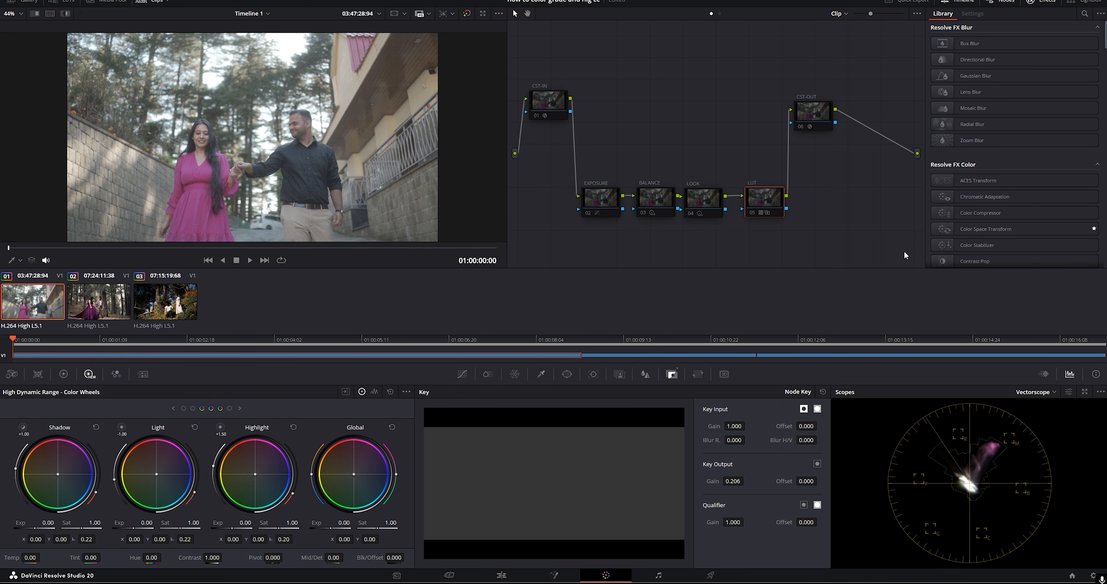
key(ctrl+d)
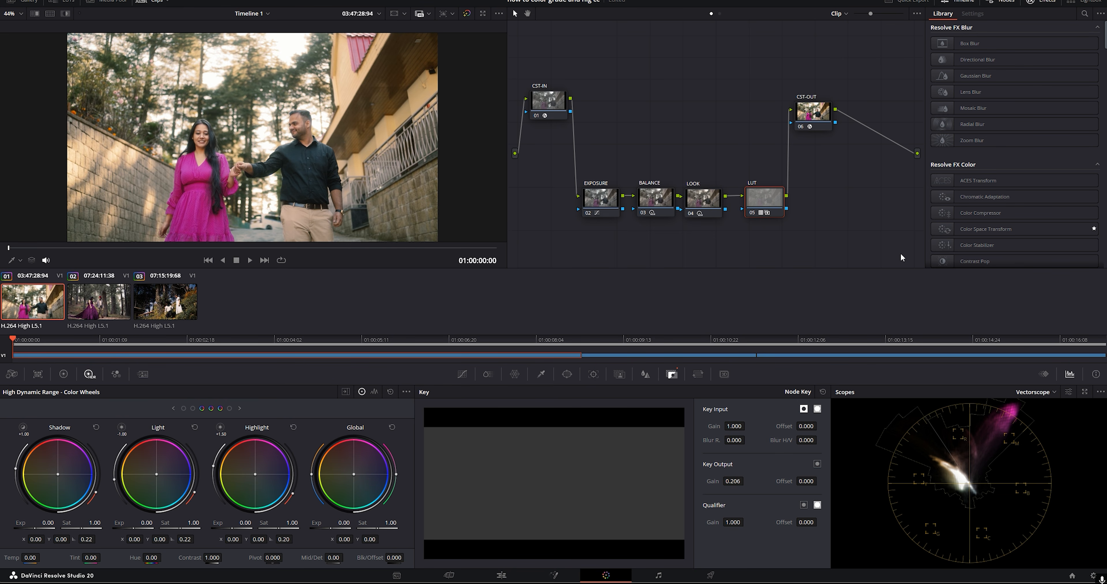
Step: Add a serial node between LUT and CST-OUT and label it "sharpen"
drag(765, 202, 758, 201)
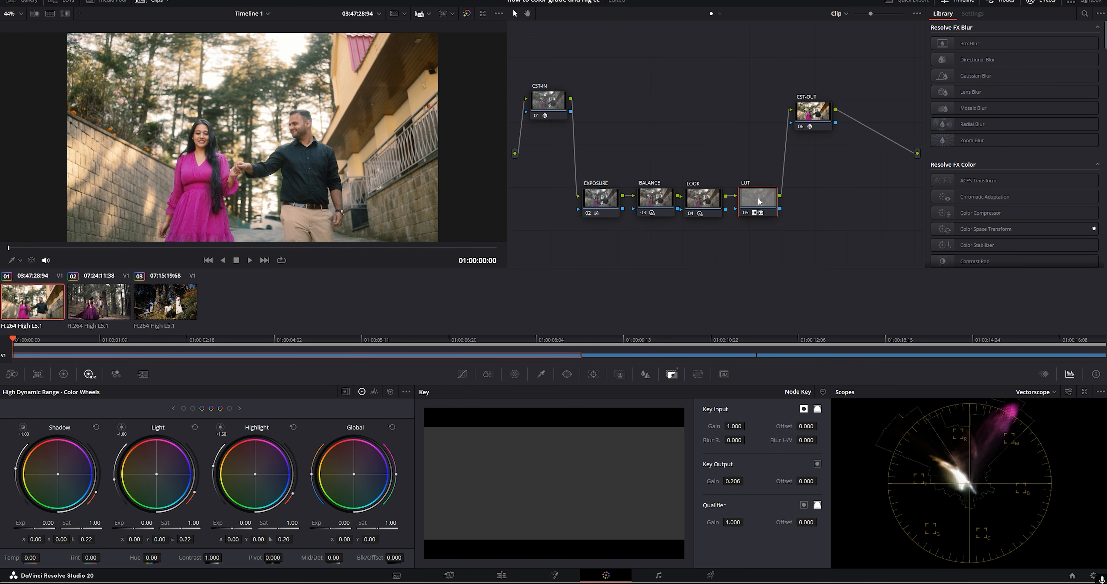
key(alt+s)
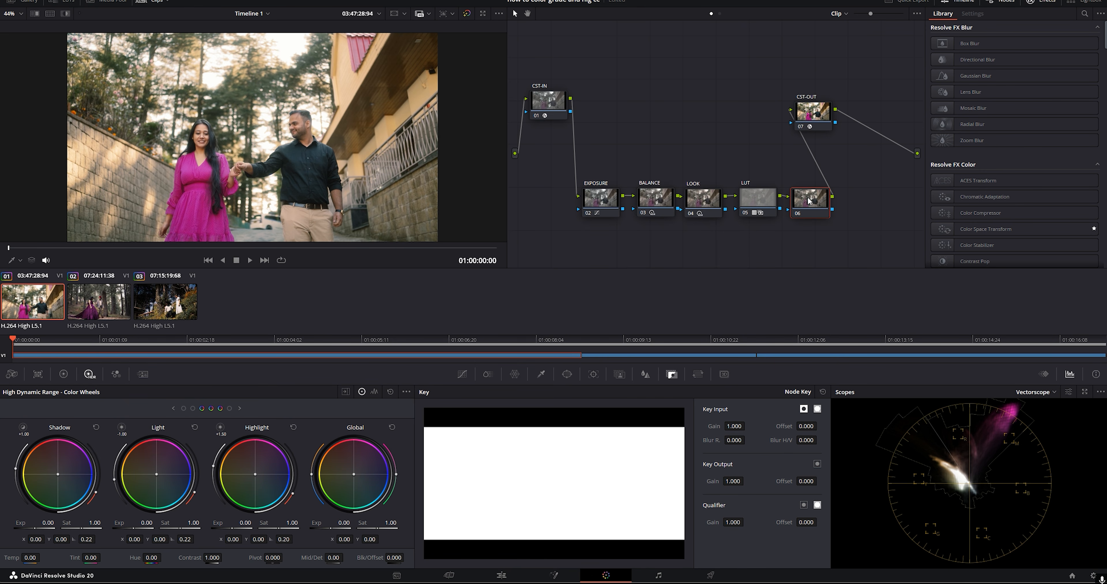
right_click(809, 200)
click(837, 219)
text(sharpen)
key(Return)
Step: Add the clip's own C0216.MP4 as an external matte for the sharpen node and place it beneath that node
right_click(815, 201)
mouse_move(938, 345)
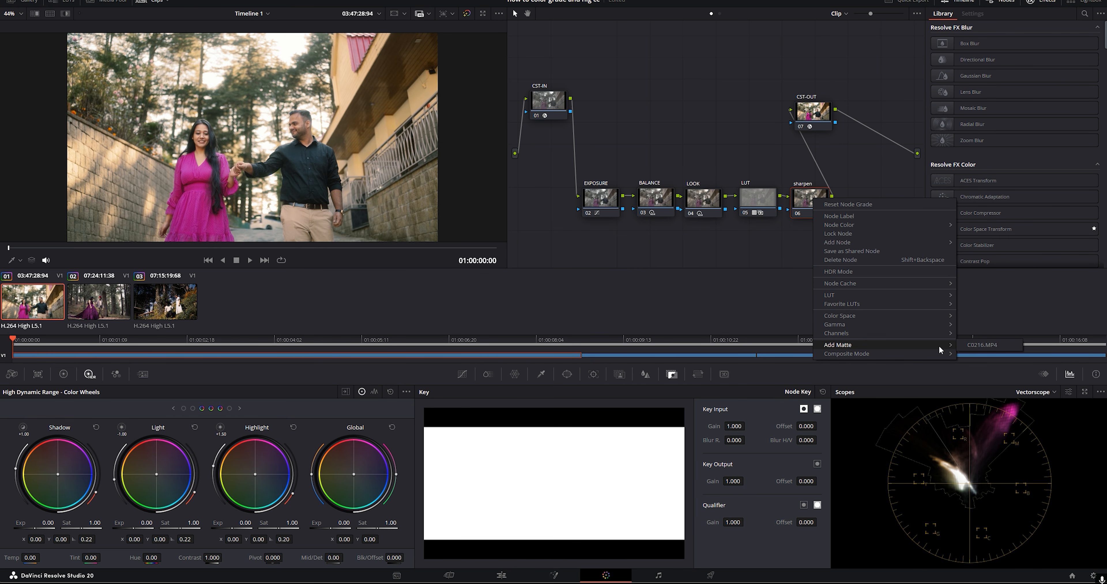
click(988, 346)
drag(758, 247, 829, 244)
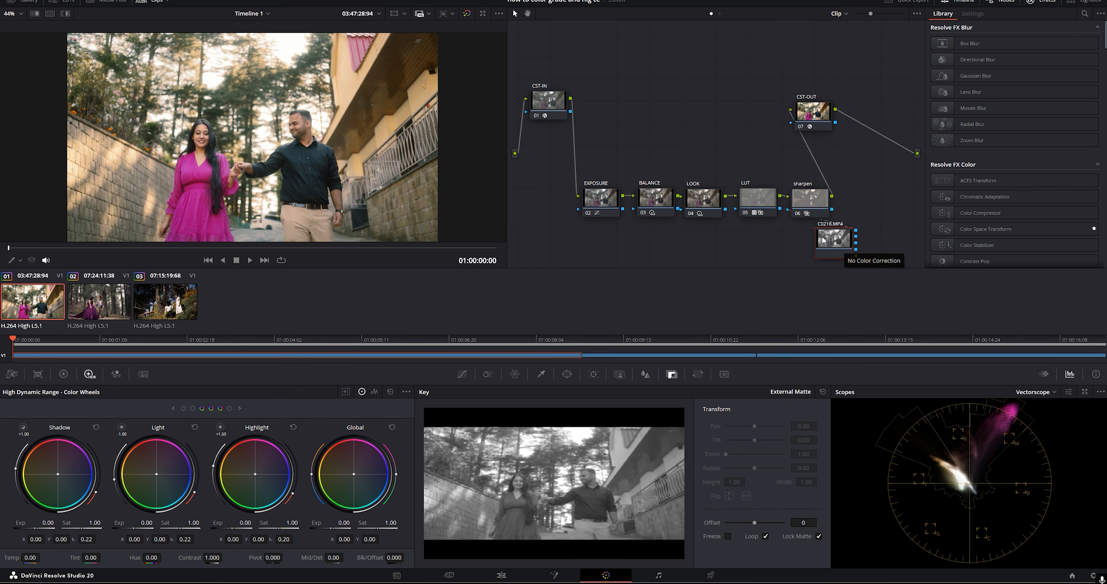
Step: Sharpen the image on the sharpen node by setting the linked Sharpen radius to 0.46
click(812, 197)
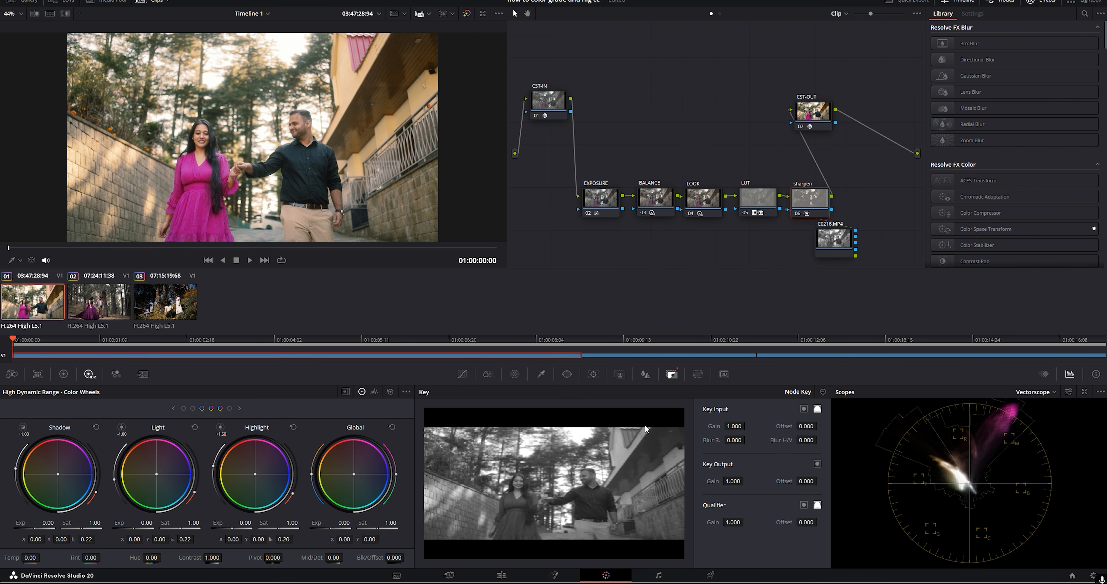
click(645, 374)
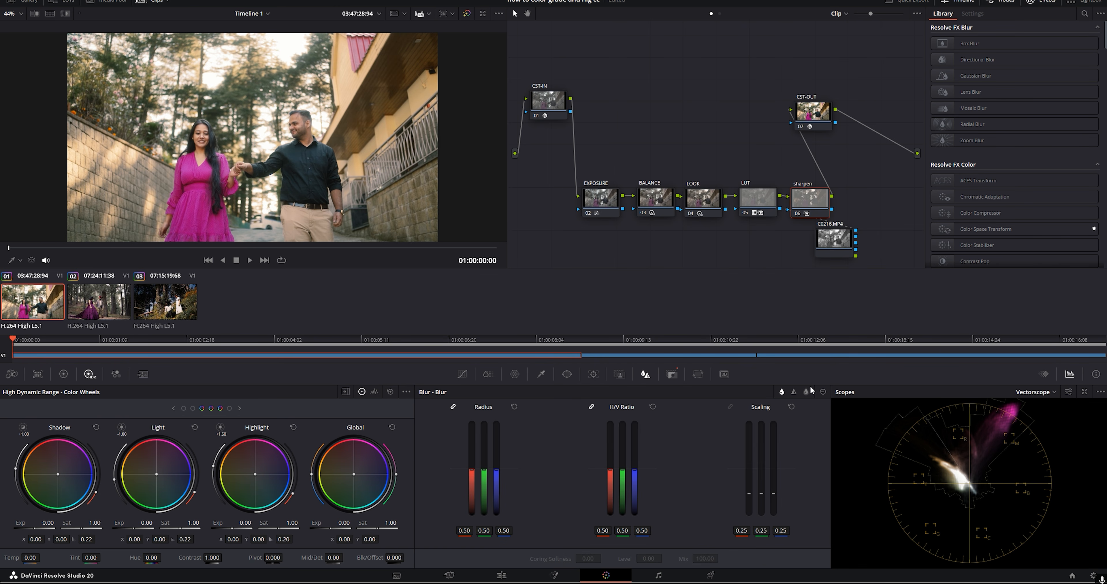
click(794, 391)
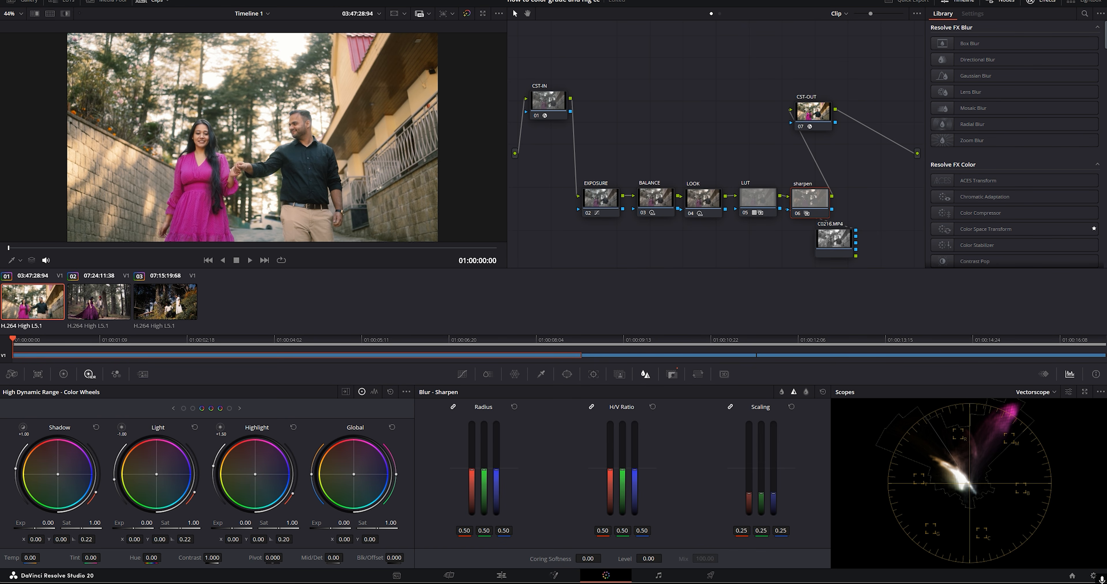
drag(484, 470, 484, 475)
Step: Apply the first clip's grade to all three clips on the timeline
shift+click(163, 306)
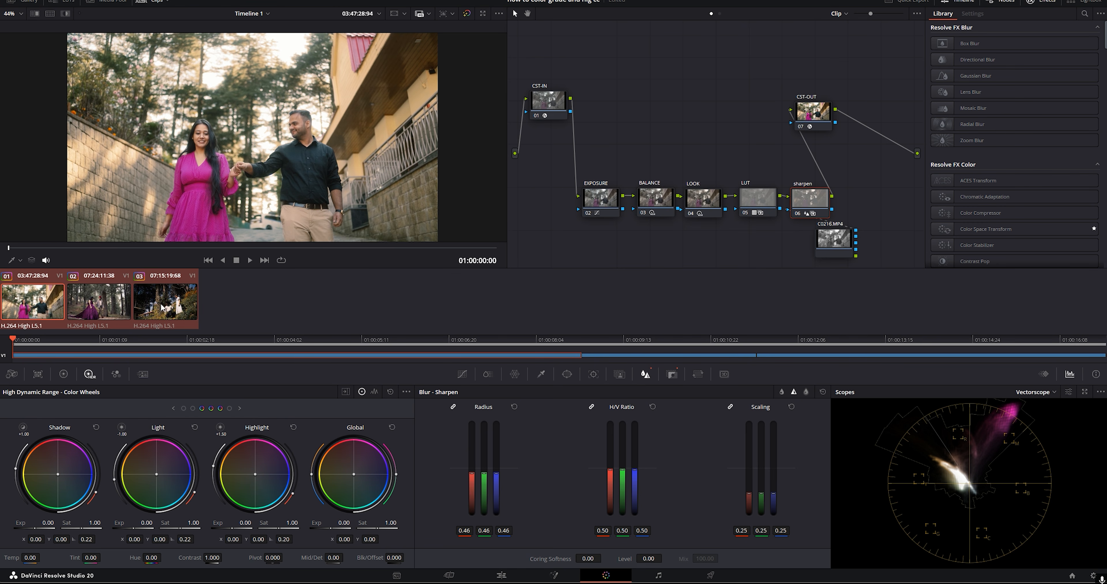
right_click(29, 303)
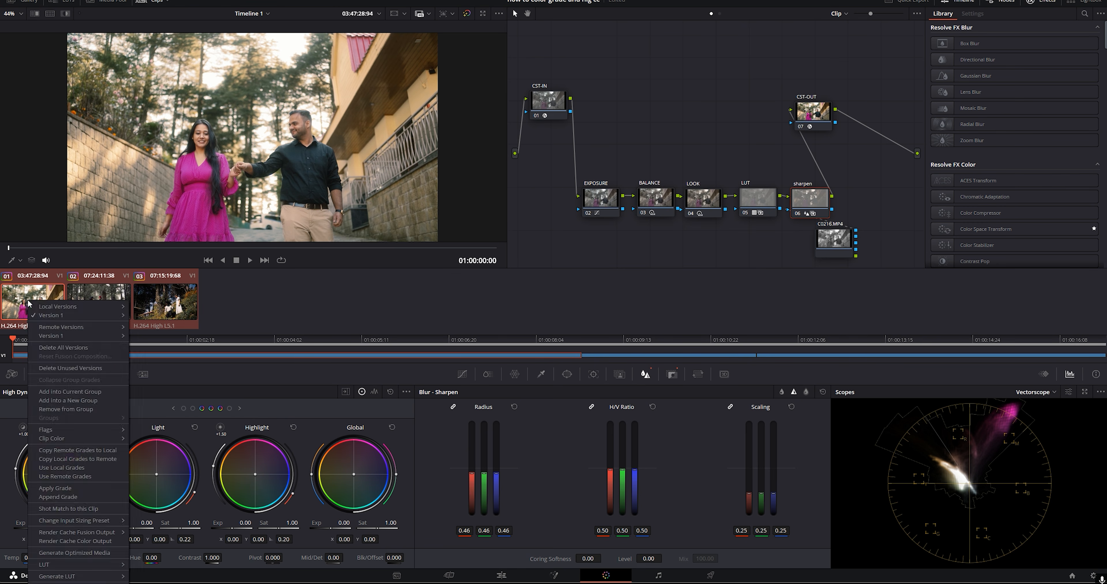
click(55, 487)
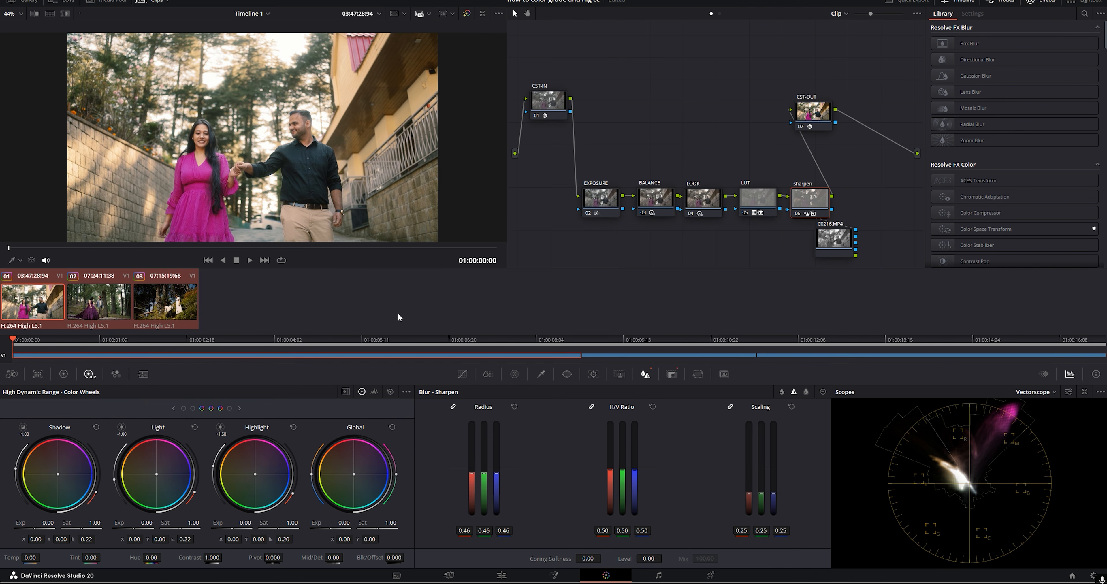
Step: Play the second clip and view the third clip to check how the grade looks on them
click(99, 305)
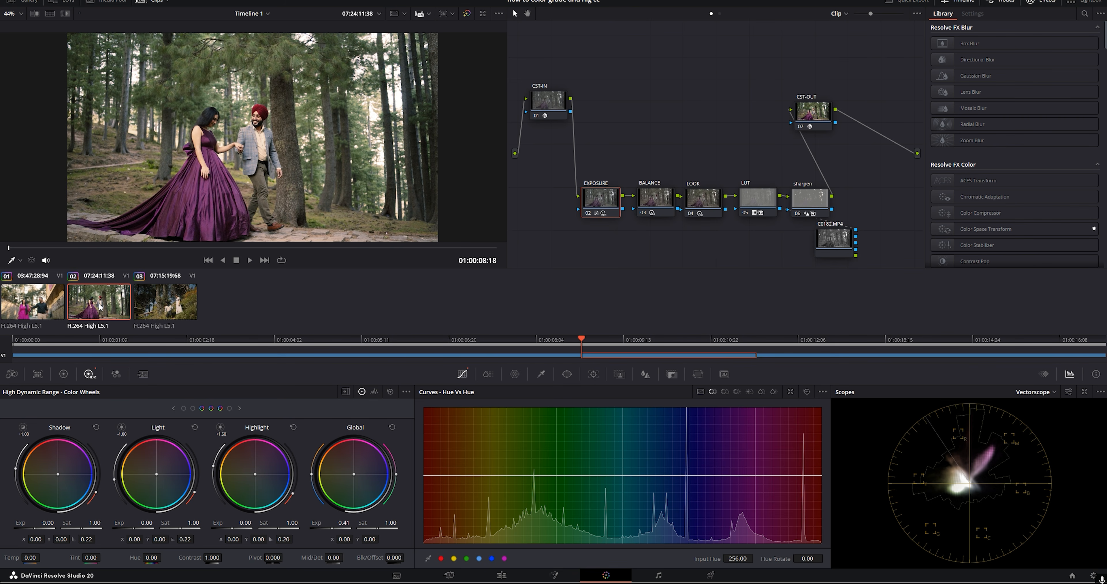
key(space)
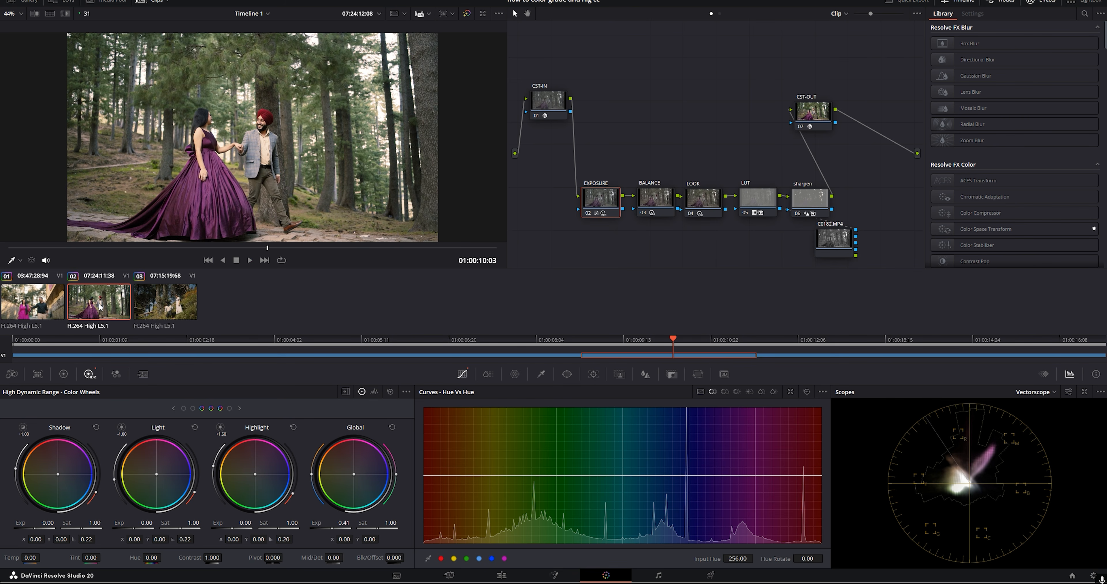
click(159, 304)
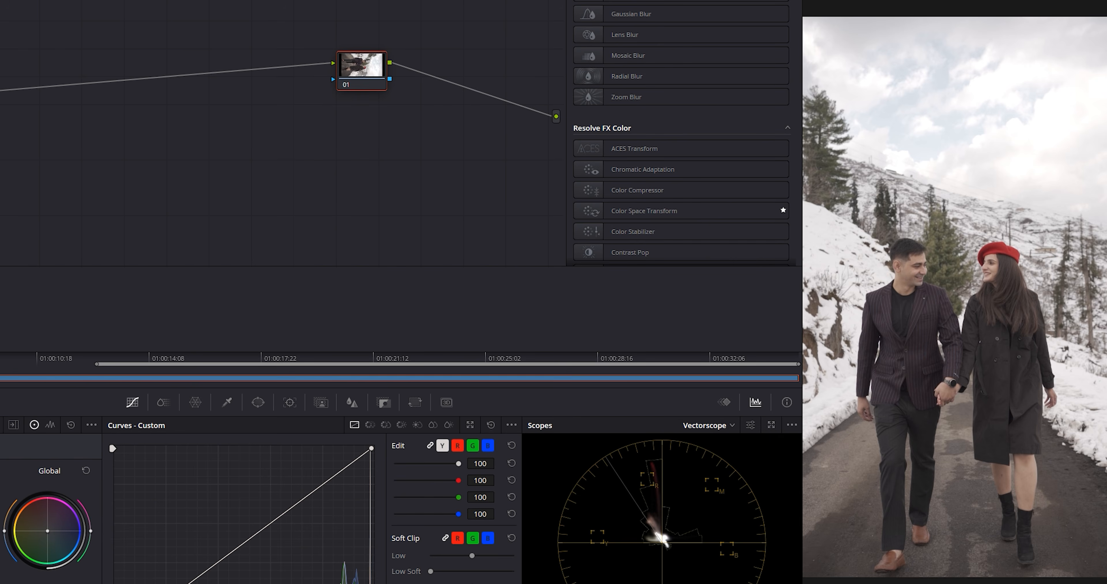
Step: Set the project's color science to DaVinci YRGB Color Managed and its color processing mode to HDR DaVinci Wide Gamut Intermediate
key(shift+9)
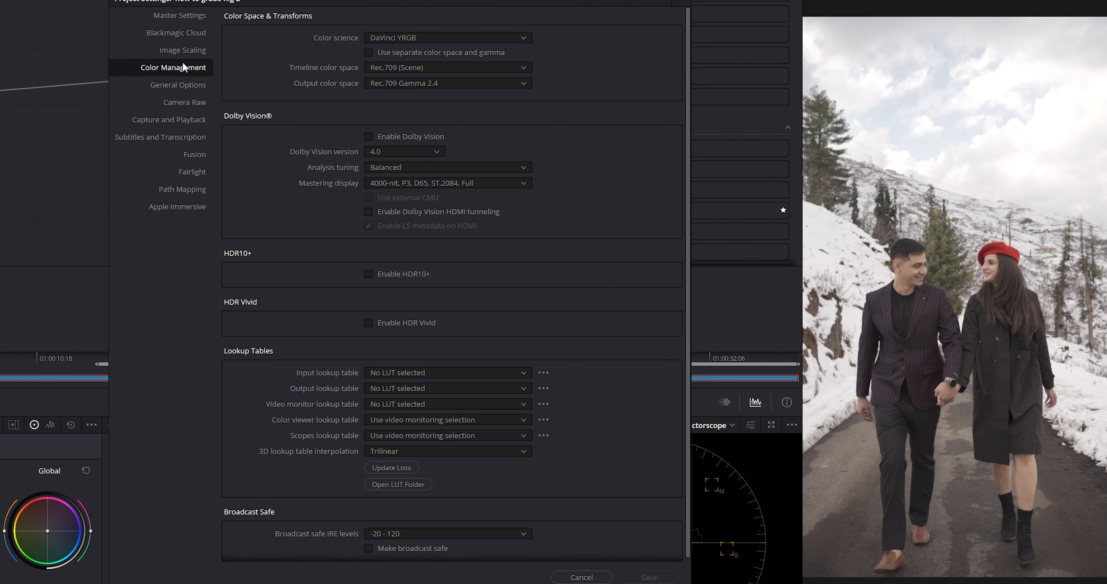
click(468, 36)
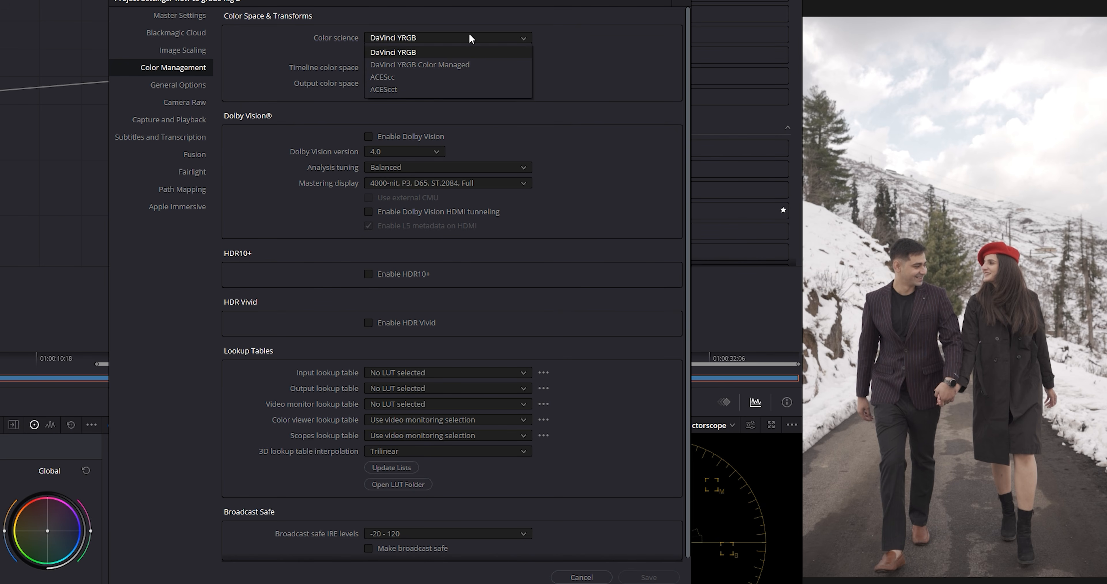
click(462, 65)
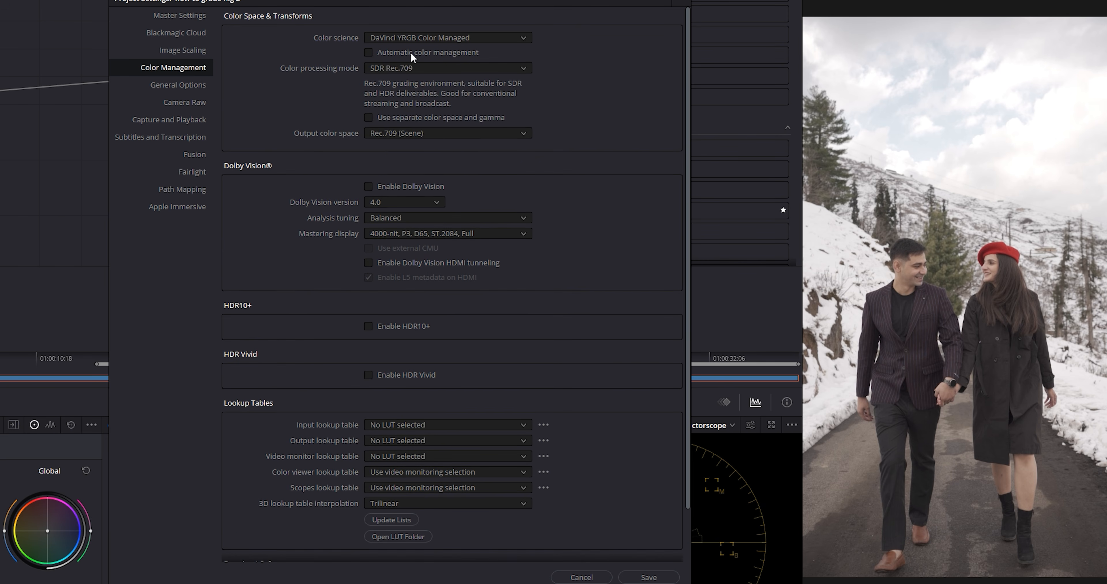
click(416, 66)
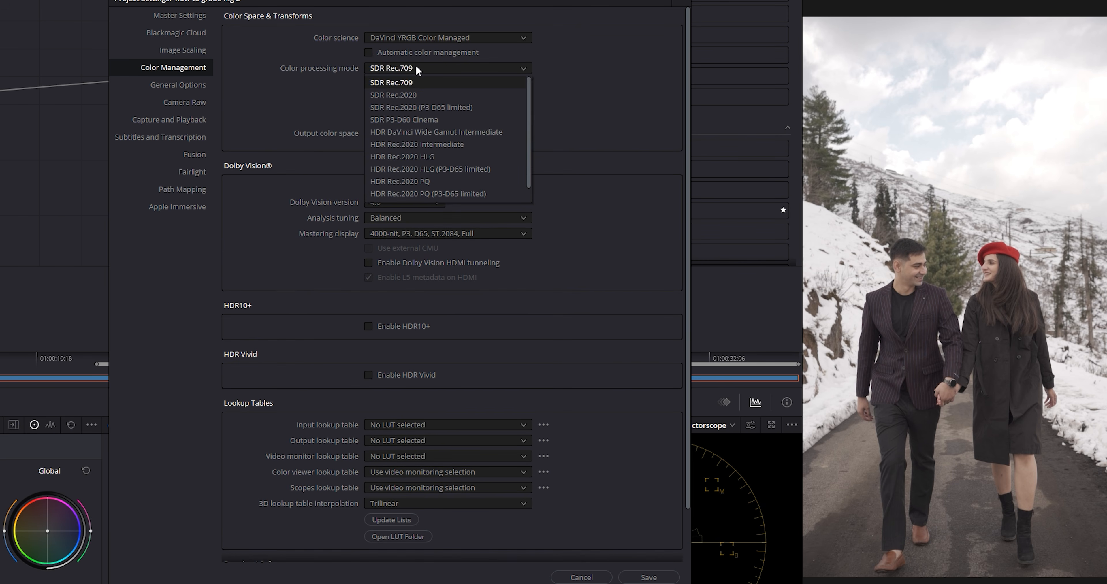
click(473, 134)
Step: Set the project's output color space to Rec.709 Gamma 2.4 and save the project settings
click(403, 133)
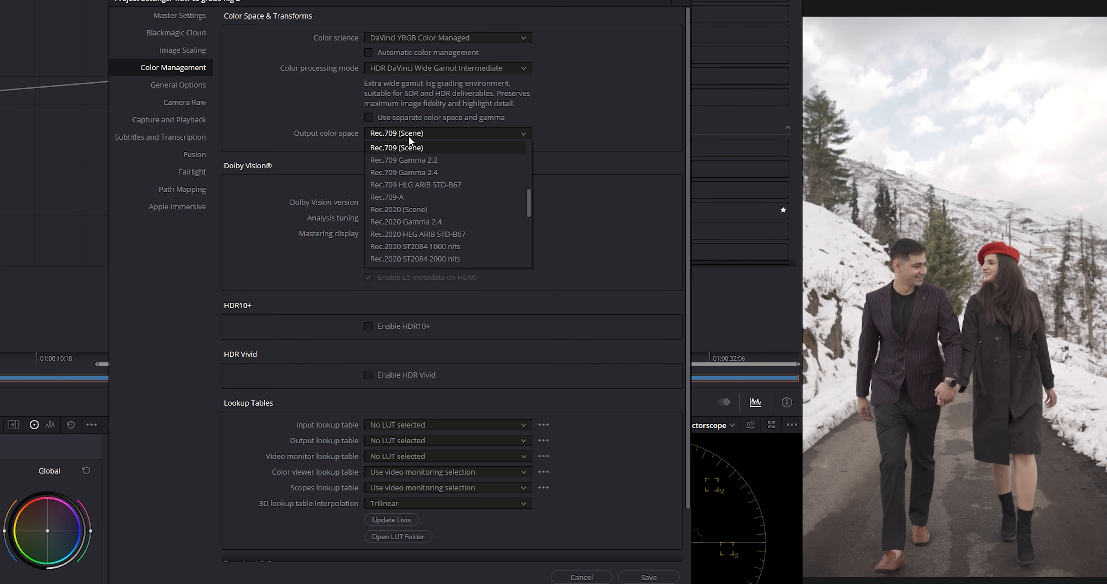
click(446, 174)
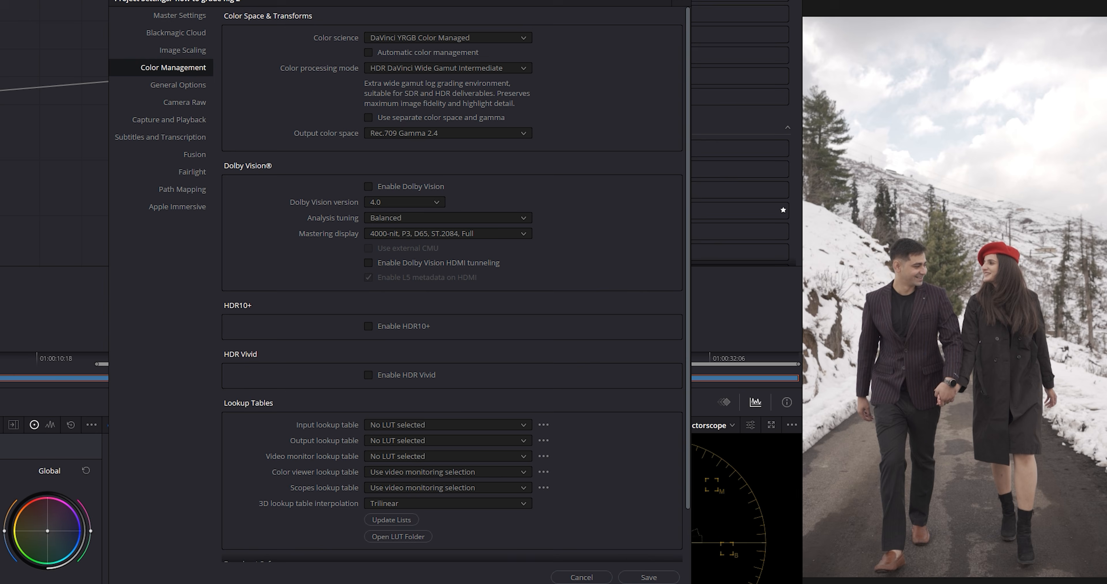
click(660, 577)
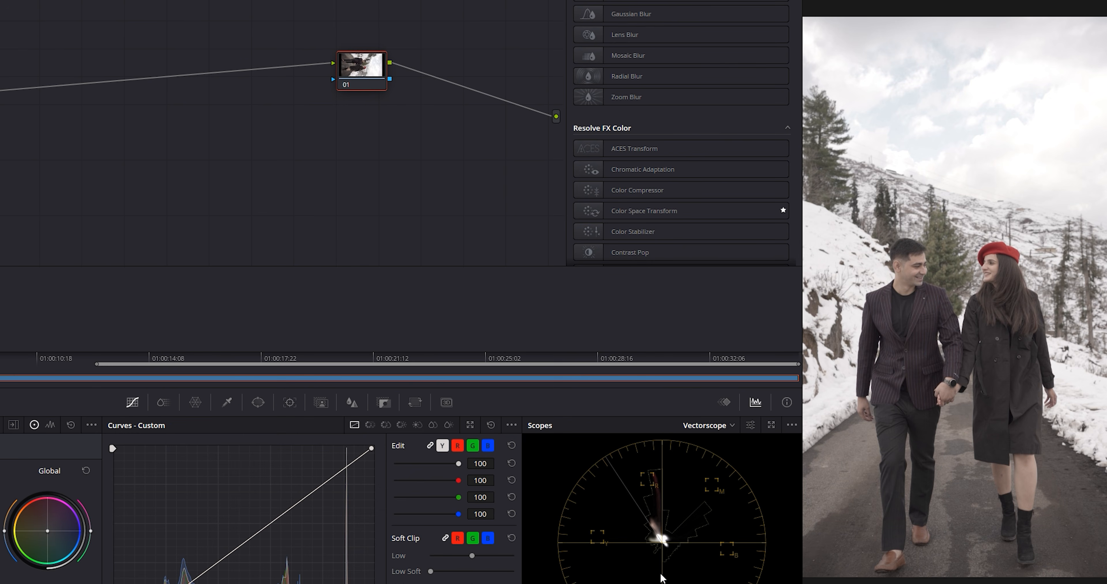
Step: Reposition node 01 within the node graph of the snow clip
drag(361, 76, 97, 69)
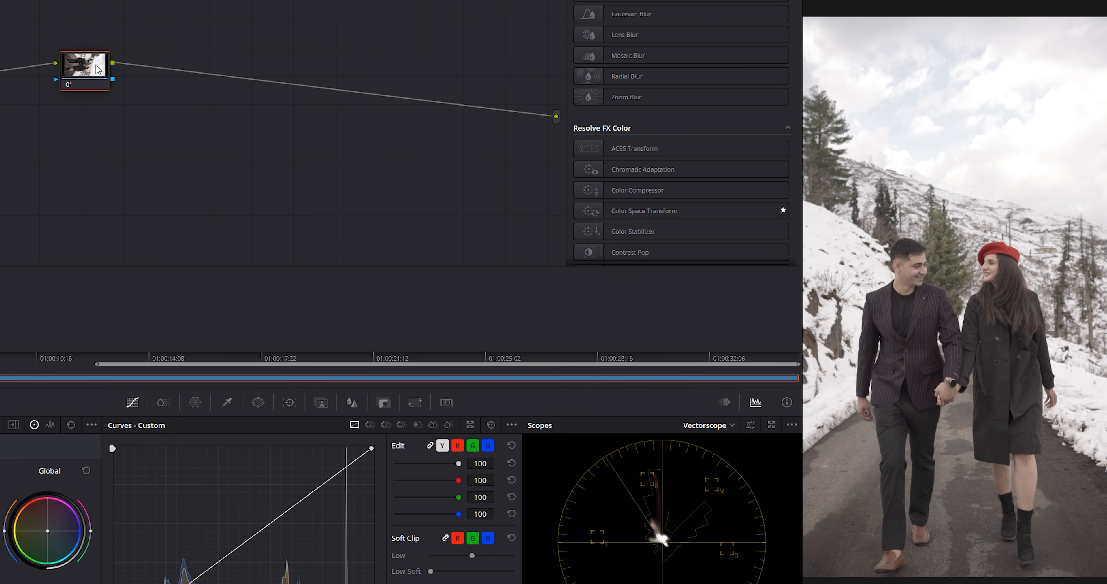
click(68, 83)
drag(69, 86, 145, 66)
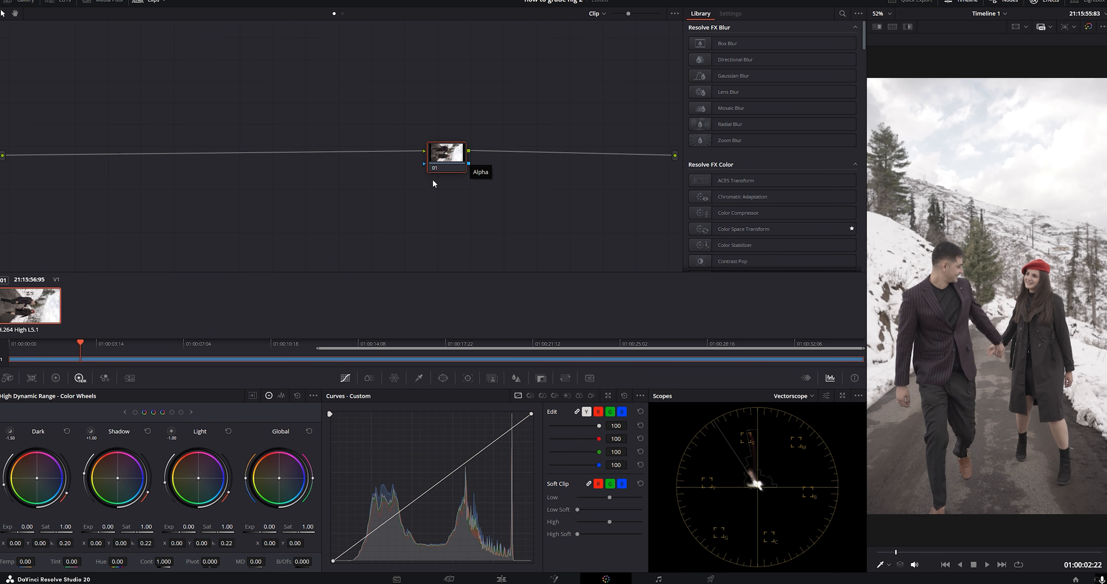
Step: Add two serial nodes after node 01 and label the three nodes exposure, Balance and Look
key(alt+s)
key(alt+s)
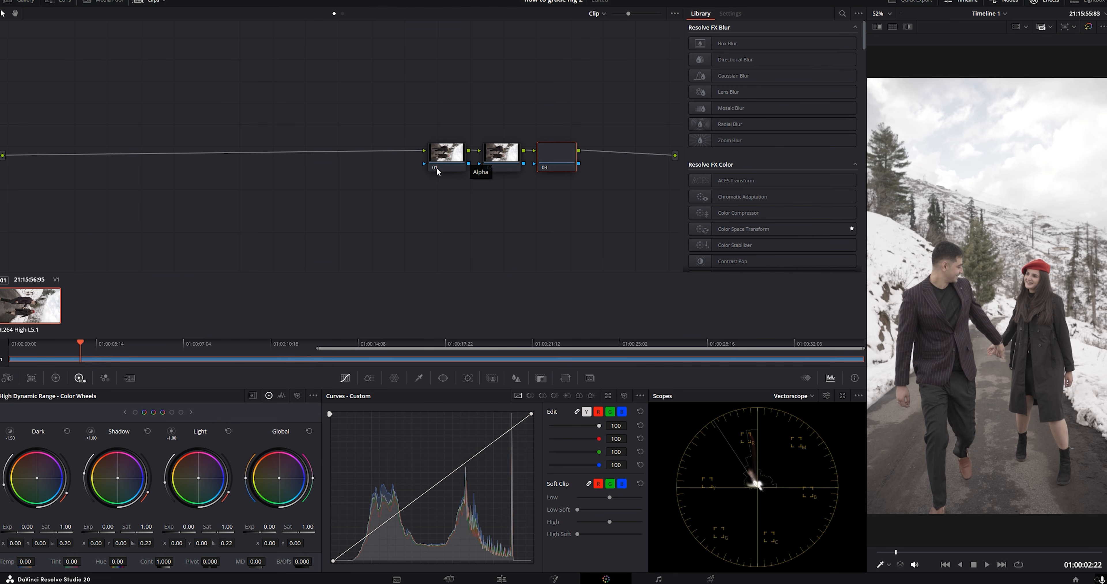
right_click(437, 163)
click(460, 178)
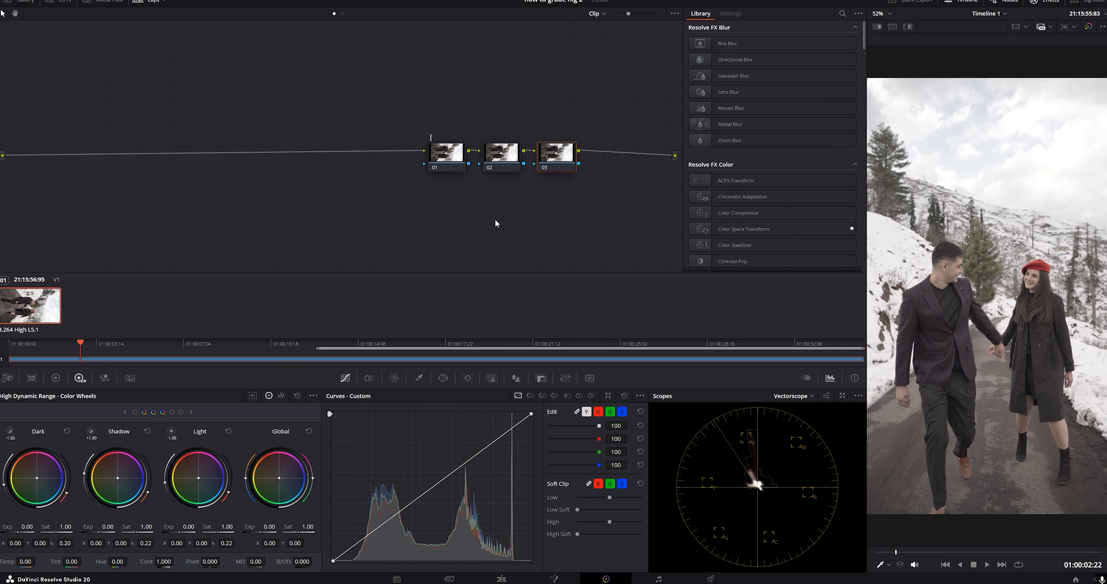
text(exposure)
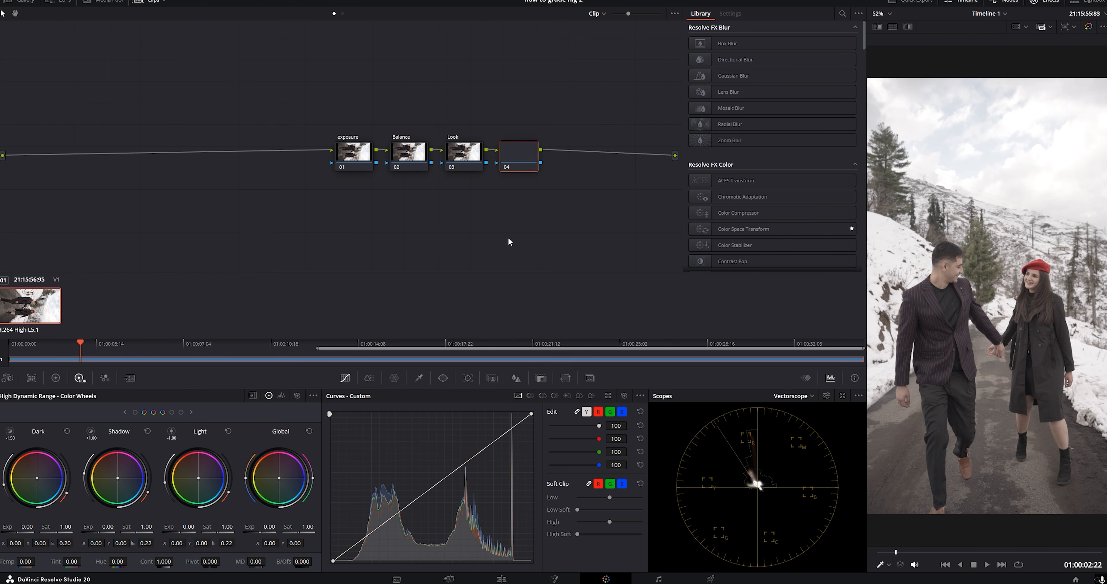
Step: Extend the node chain to five serial nodes, labelling node 04 lut and node 05 sharpen
key(alt+s)
key(alt+s)
right_click(522, 155)
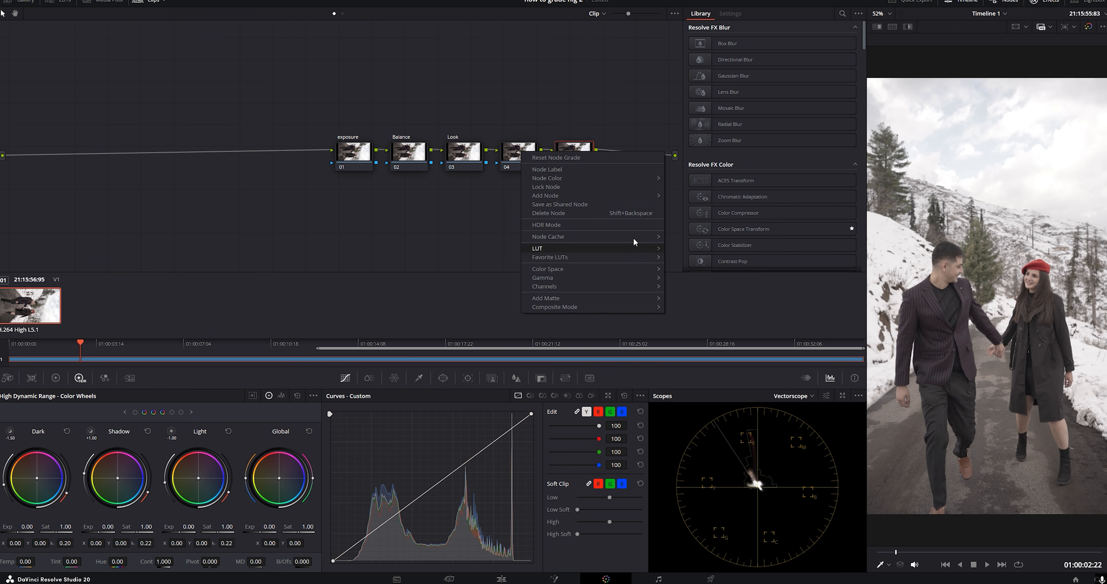
click(550, 170)
text(lut)
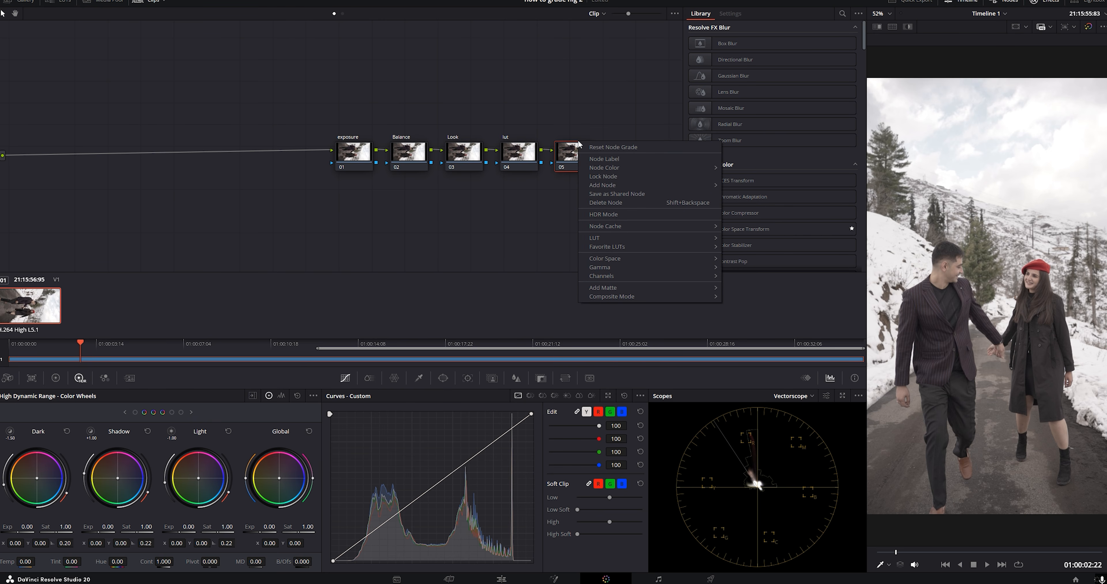
key(Return)
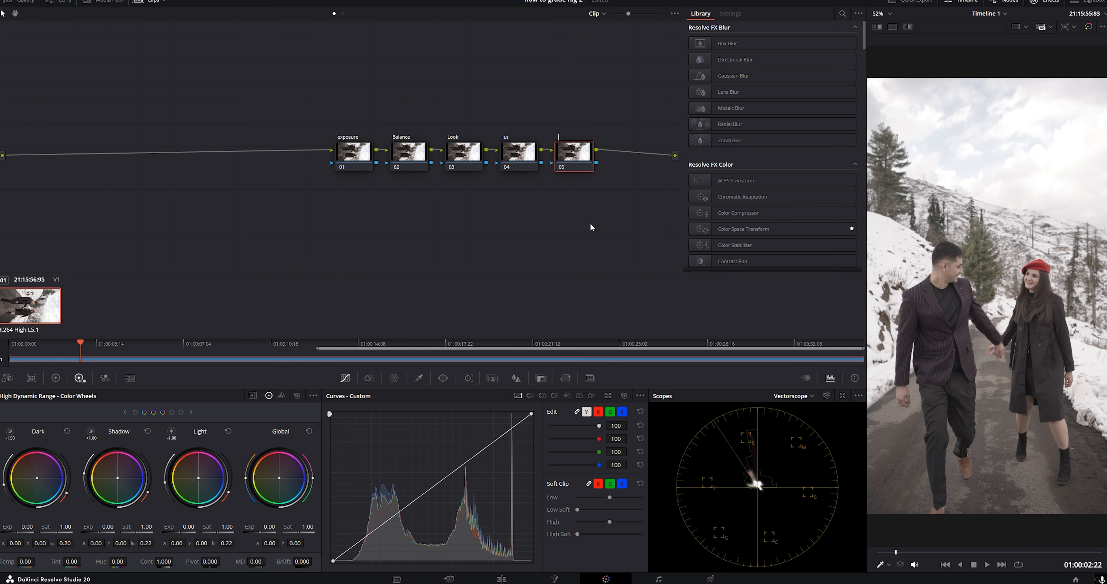
text(sharpen)
Step: Enable editable splines for the custom curve of the exposure node
click(359, 155)
click(640, 396)
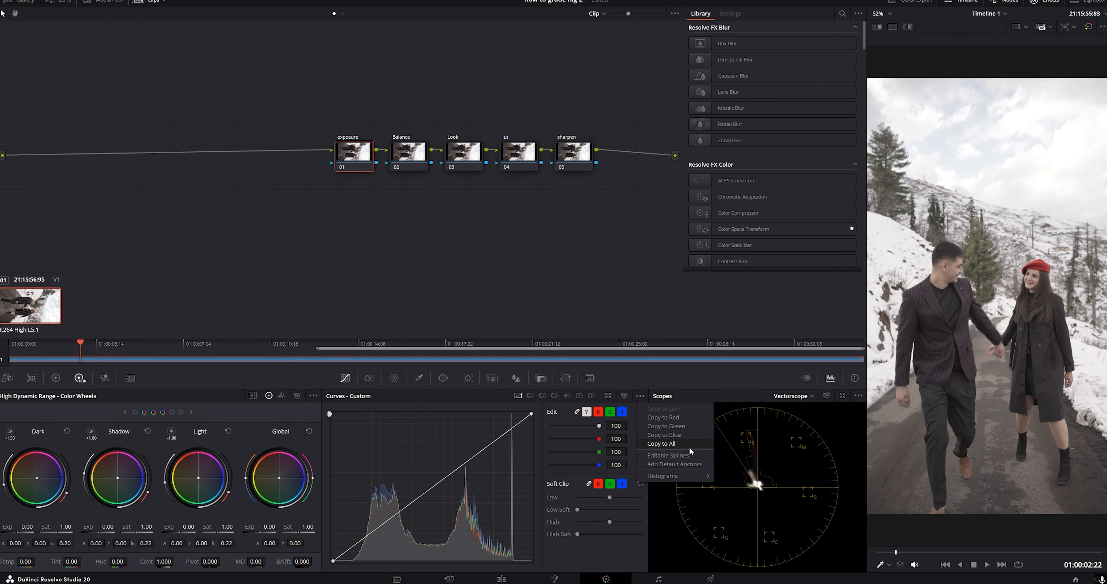
click(692, 458)
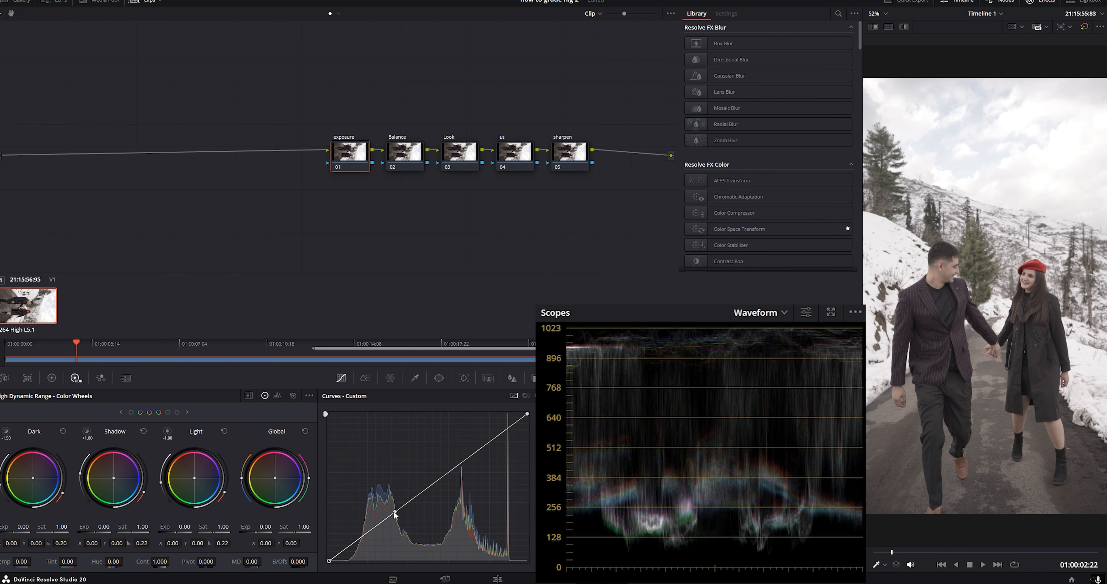
Step: Shape the exposure node's custom curve: lower the white point, raise the highlight handle and flatten the black point's handle along the baseline
drag(395, 511, 392, 558)
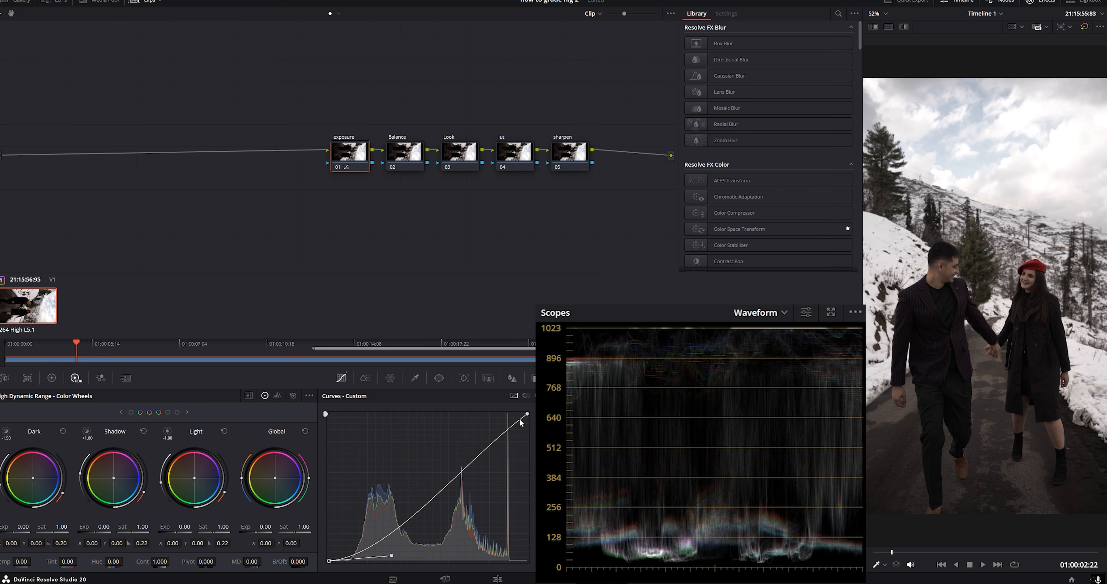
drag(528, 417, 534, 441)
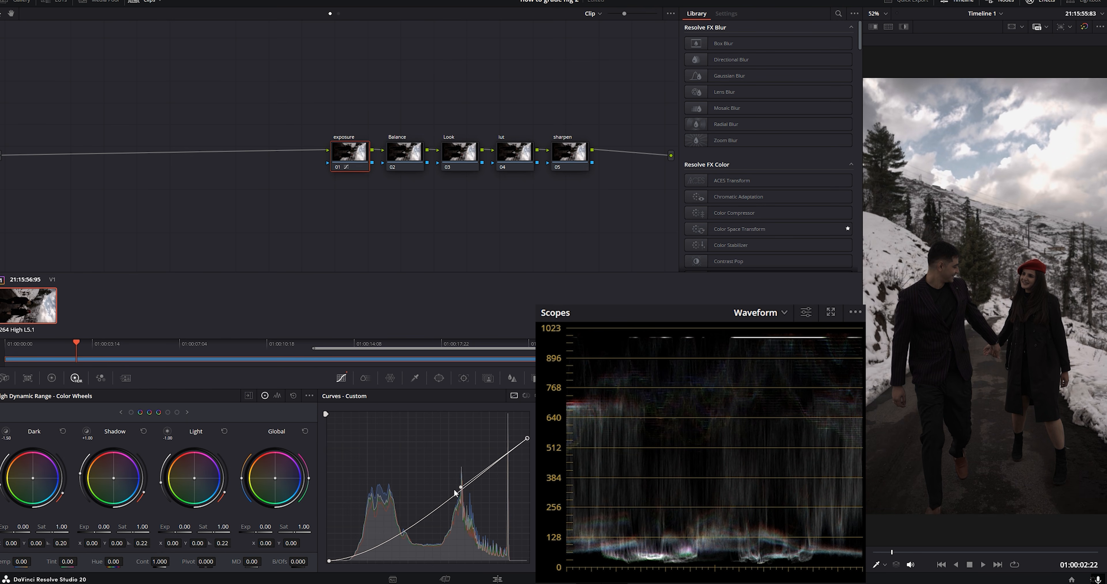
drag(461, 488, 364, 510)
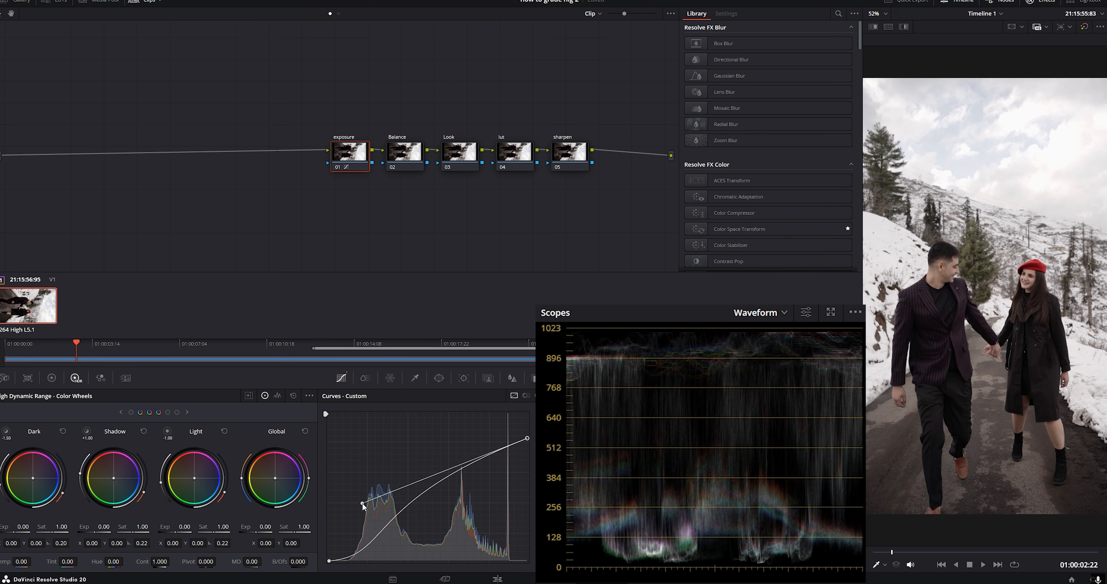
drag(363, 508, 361, 500)
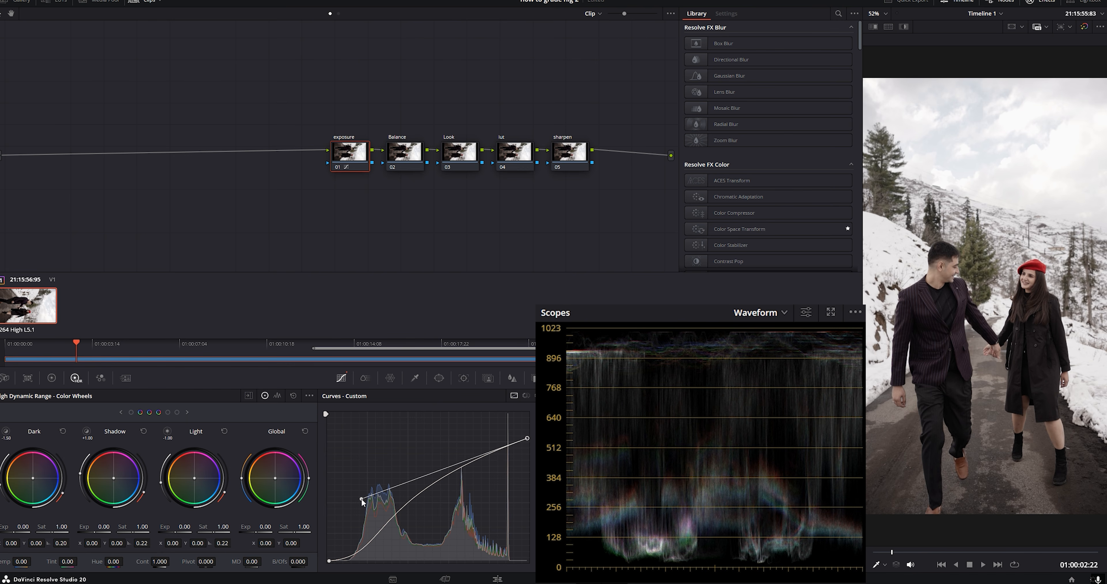
click(329, 561)
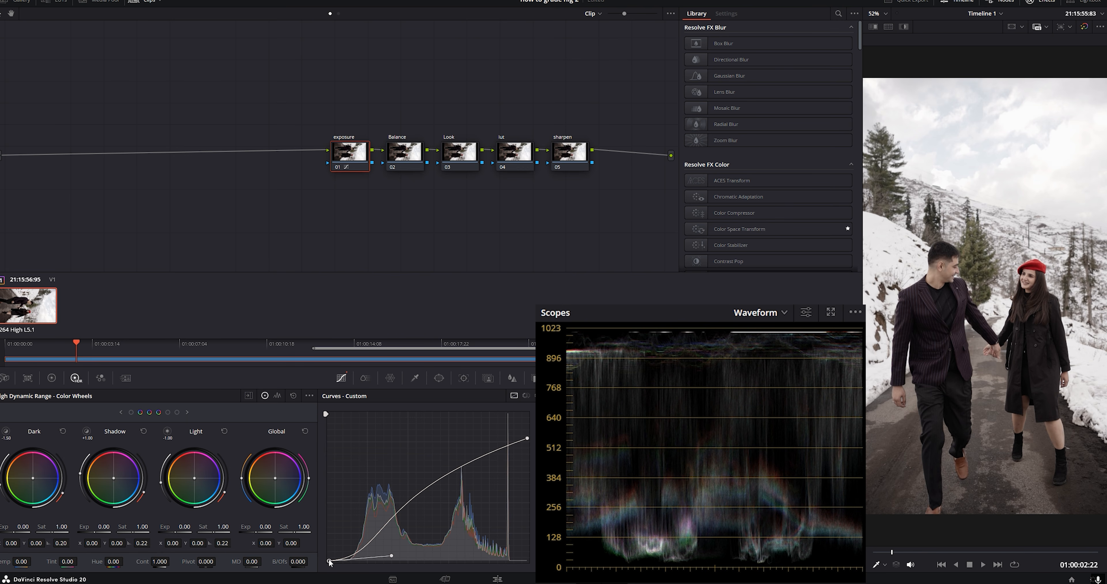
drag(391, 556, 392, 561)
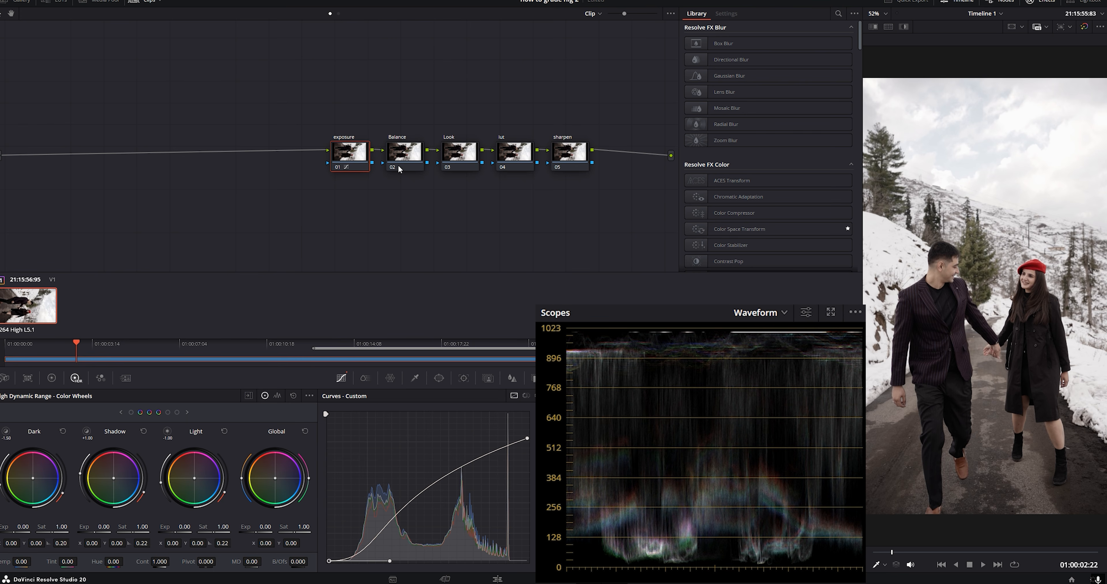
Step: Warm the image on the Balance node by shifting the HDR Global wheel to X -0.01, Y 0.01
click(407, 157)
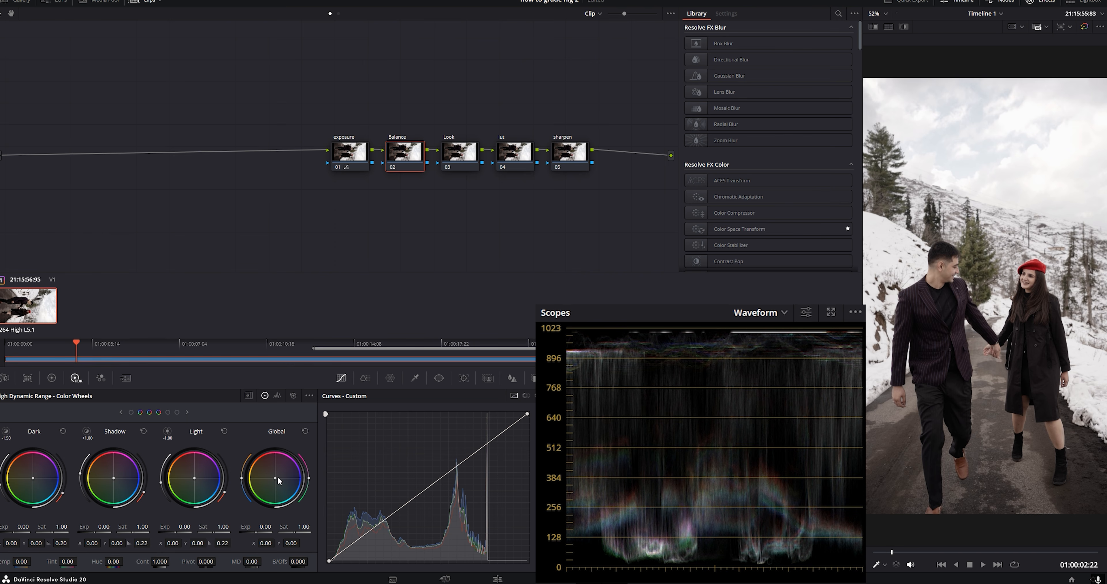
drag(278, 481, 275, 478)
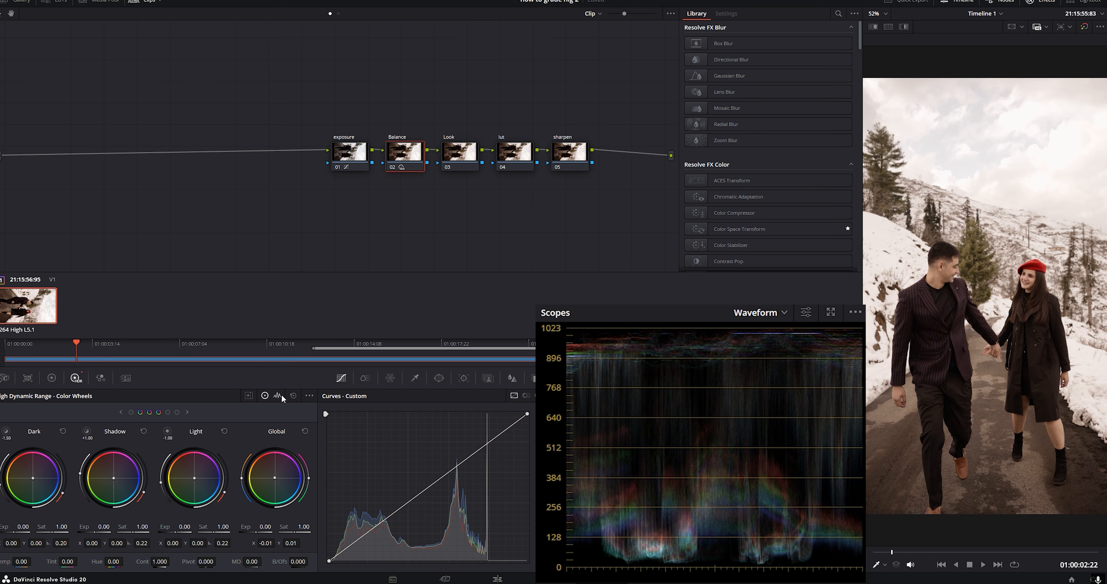
key(ctrl+shift+w)
Step: On the Look node's Hue Vs Sat curve, sample the man's skin, desaturate the yellow-greens and raise cyan and blue saturation to about 1.12
click(457, 161)
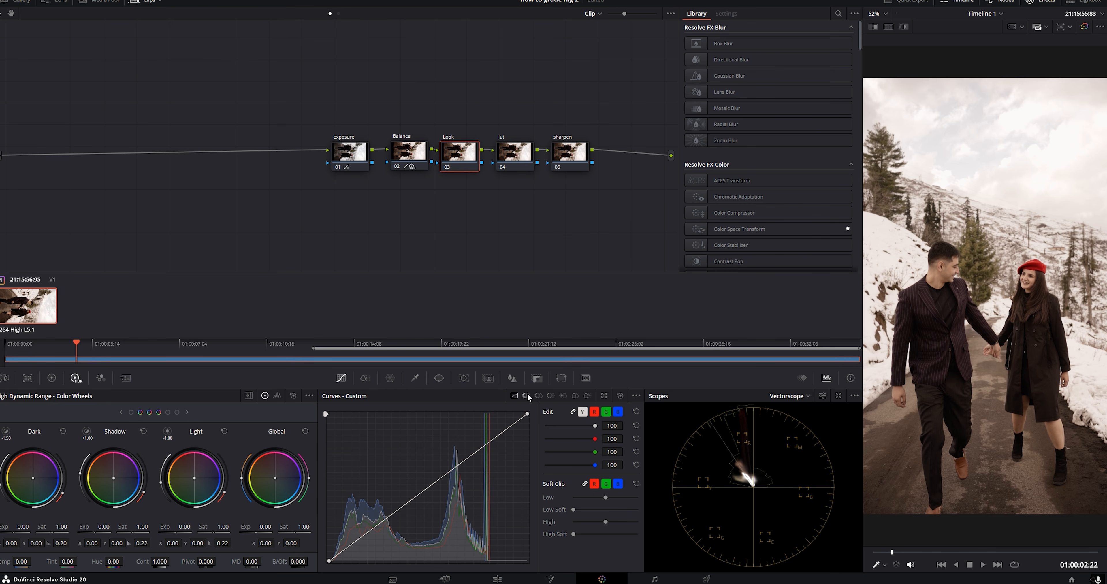
click(538, 396)
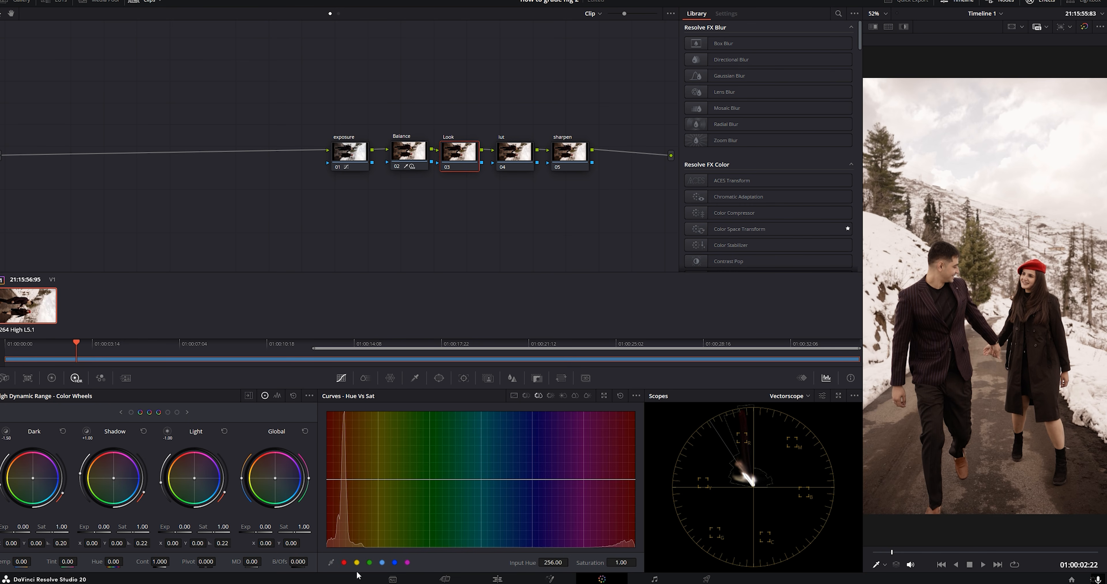
click(948, 270)
click(562, 480)
drag(623, 480, 621, 480)
click(481, 479)
drag(404, 479, 405, 517)
drag(484, 481, 484, 473)
drag(560, 480, 556, 471)
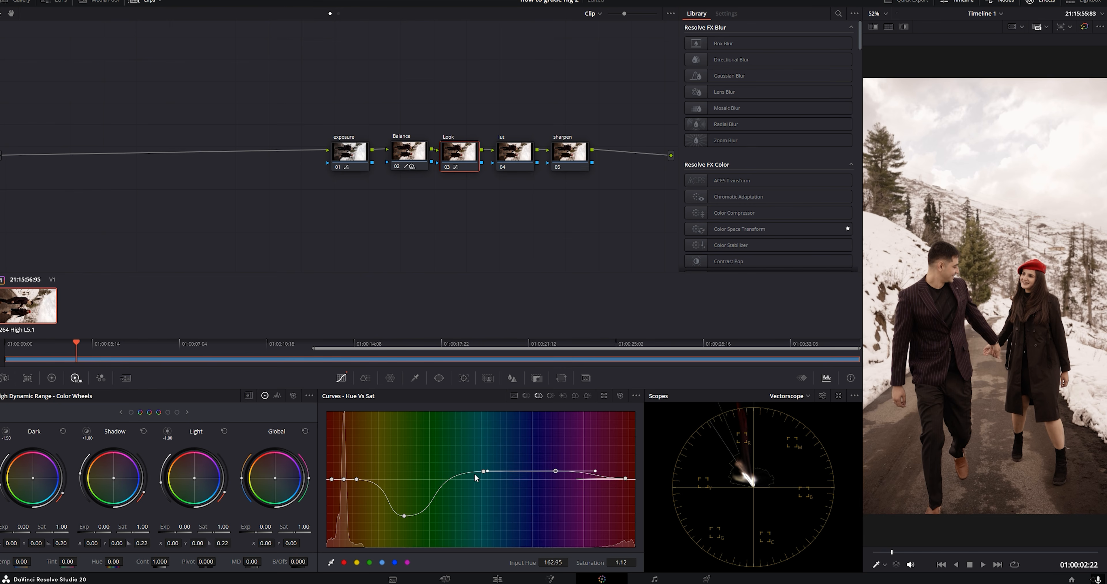
Step: On the Look node's Hue Vs Lum curve, anchor the skin hues and darken the yellows, greens and blues, with the greens at 0.45 gain
click(552, 396)
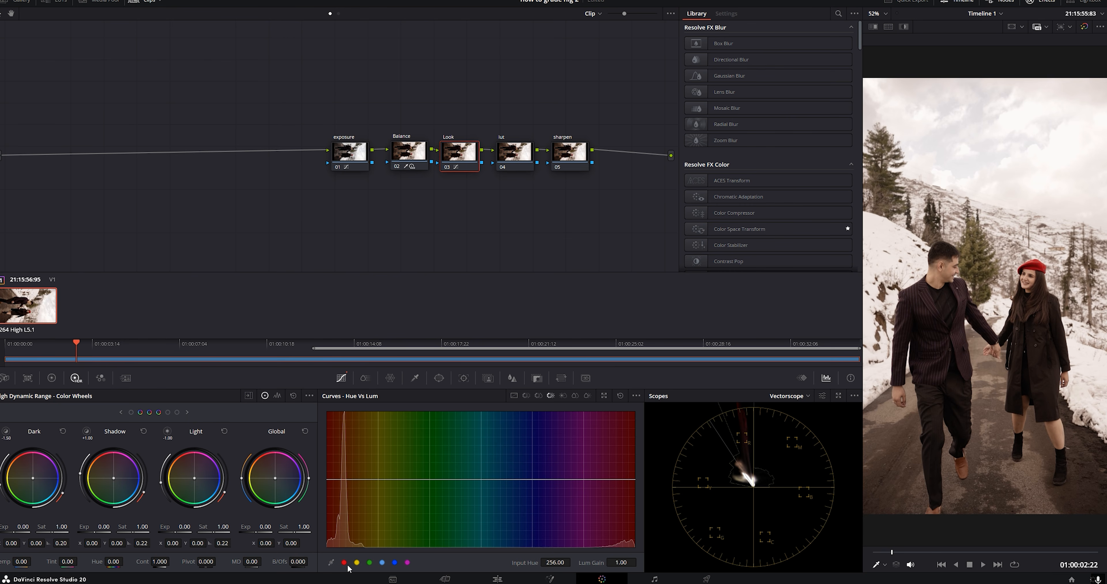
click(331, 562)
click(563, 479)
click(375, 480)
click(531, 479)
drag(528, 480, 528, 504)
drag(375, 480, 374, 510)
drag(448, 509, 447, 516)
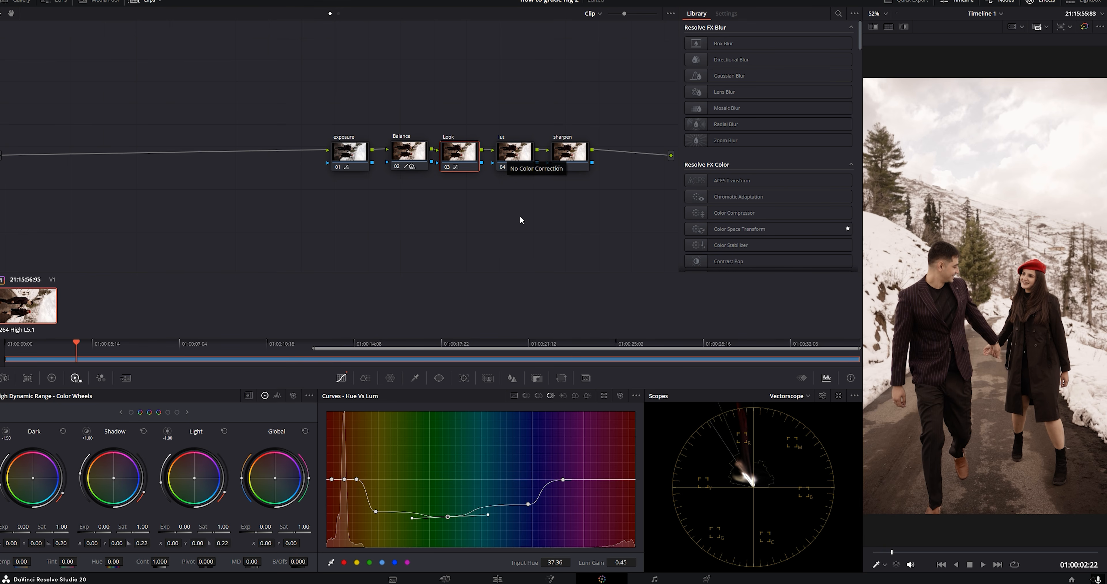
Step: Apply a LUT to the lut node and reduce its key output gain to 0.531
click(511, 155)
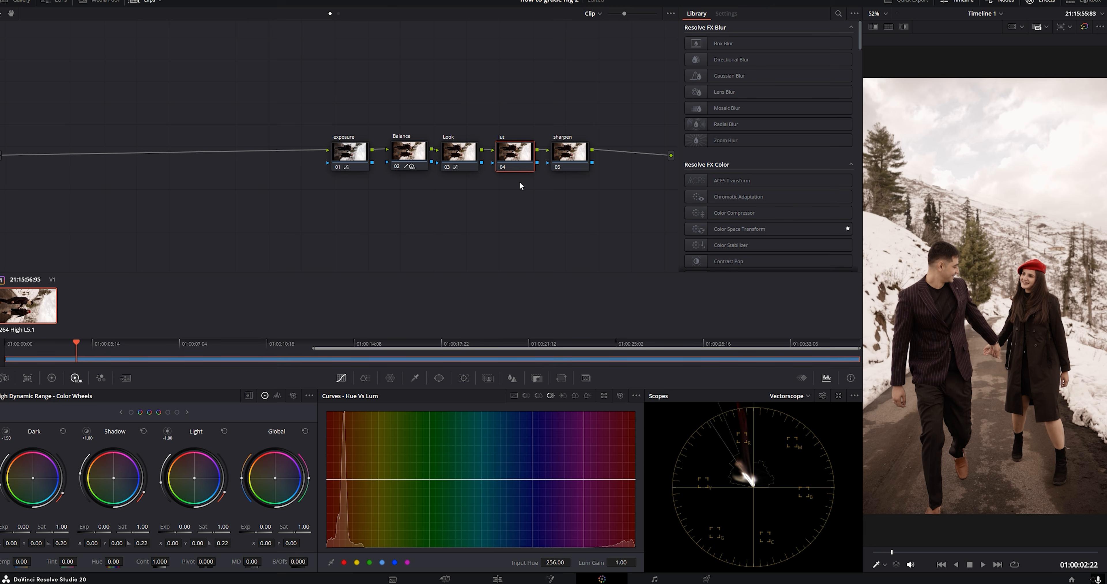
click(56, 2)
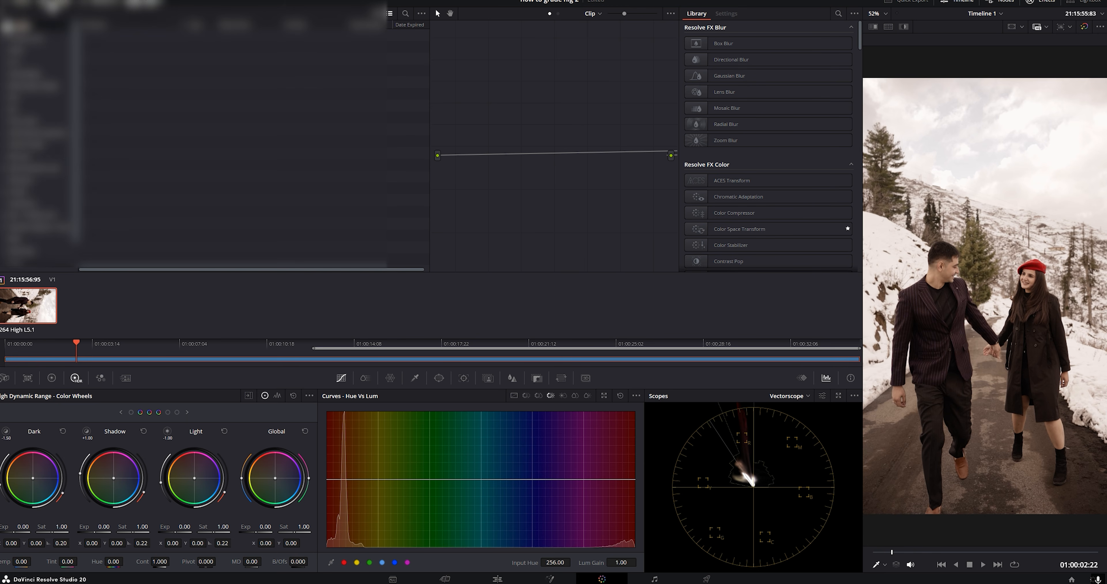
scroll(37, 200, down, 2)
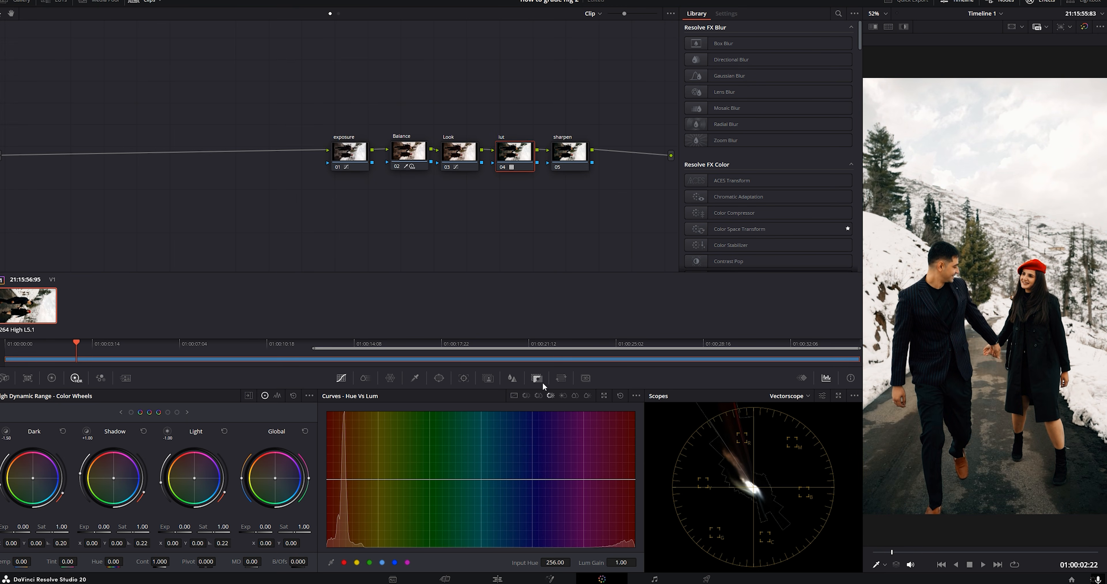
click(533, 381)
drag(546, 485, 509, 485)
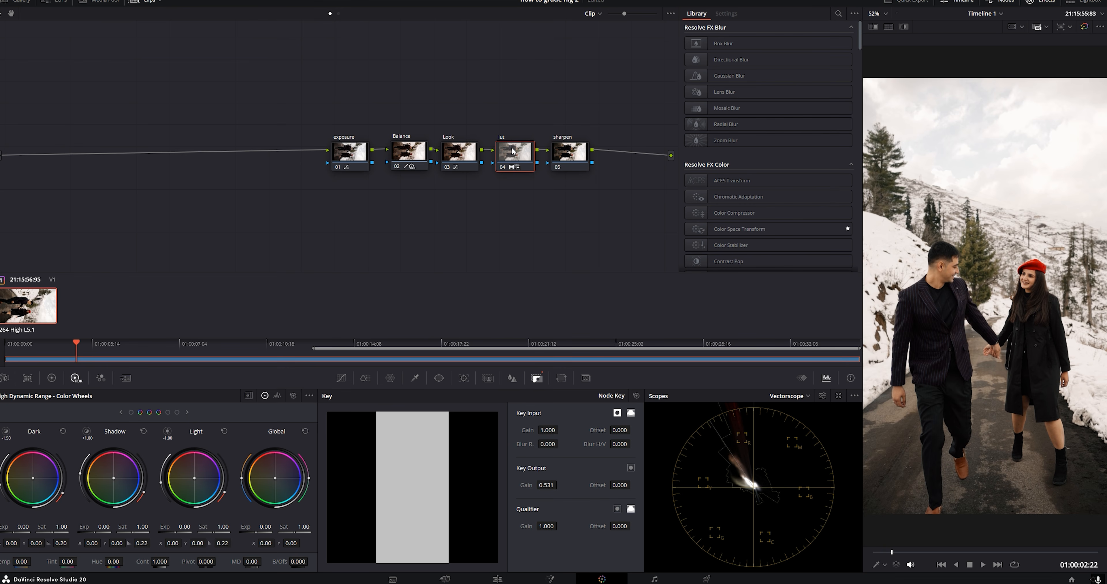
Step: Add the C0126.MP4 clip as a matte to the sharpen node
click(570, 154)
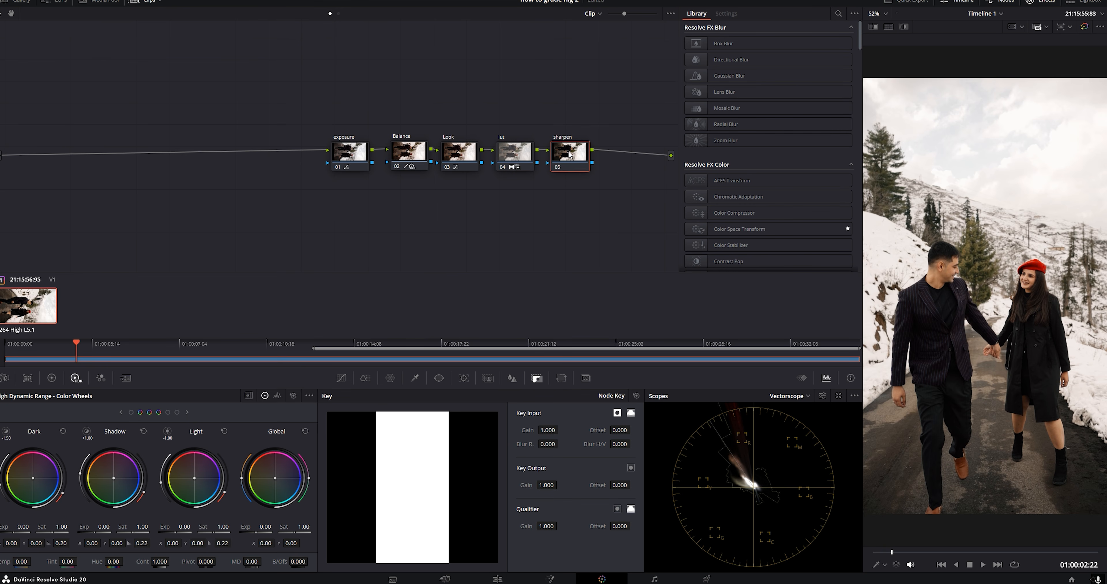
right_click(570, 154)
mouse_move(687, 299)
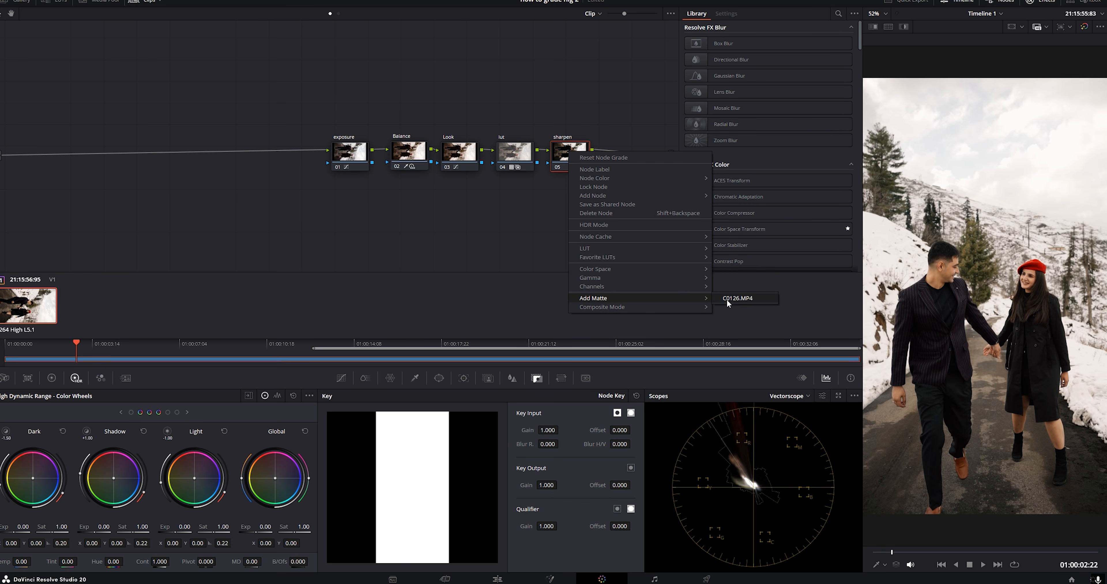
click(739, 300)
Step: Sharpen the image on the sharpen node by setting the linked sharpen radius to 0.46
click(511, 377)
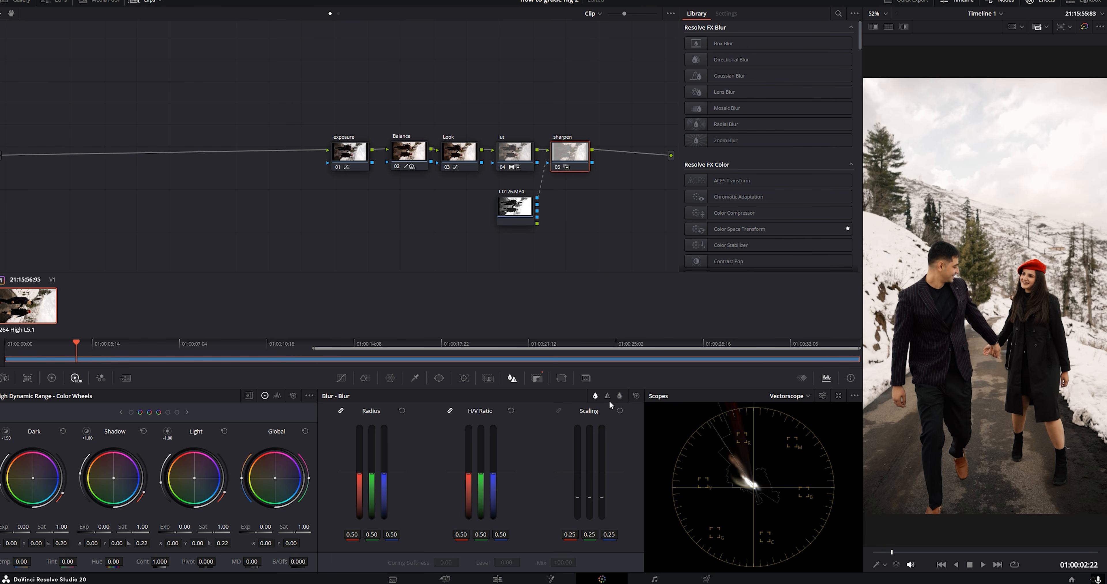
click(607, 398)
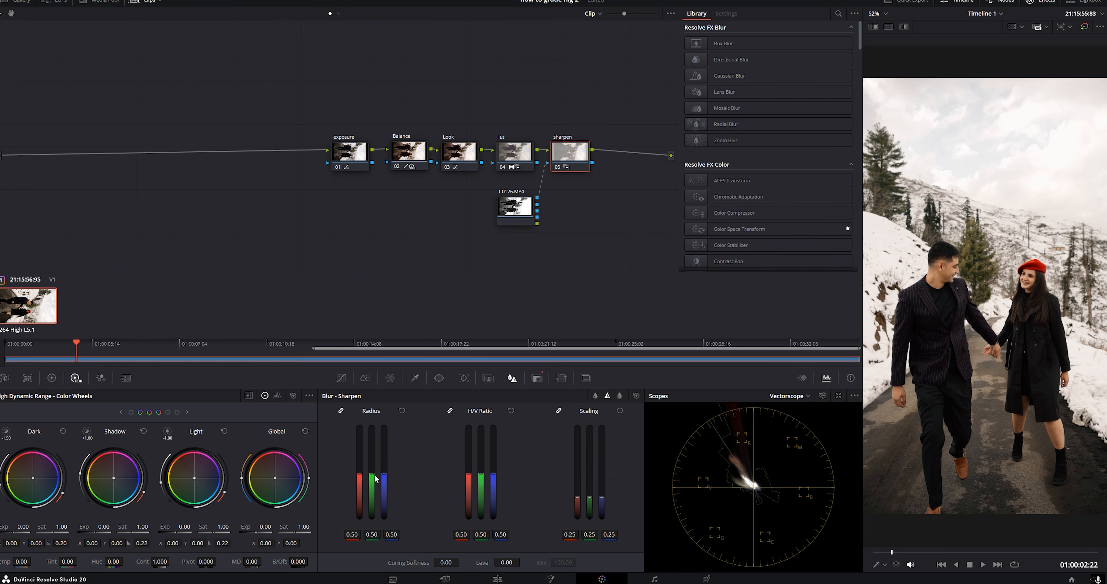
drag(372, 473, 372, 477)
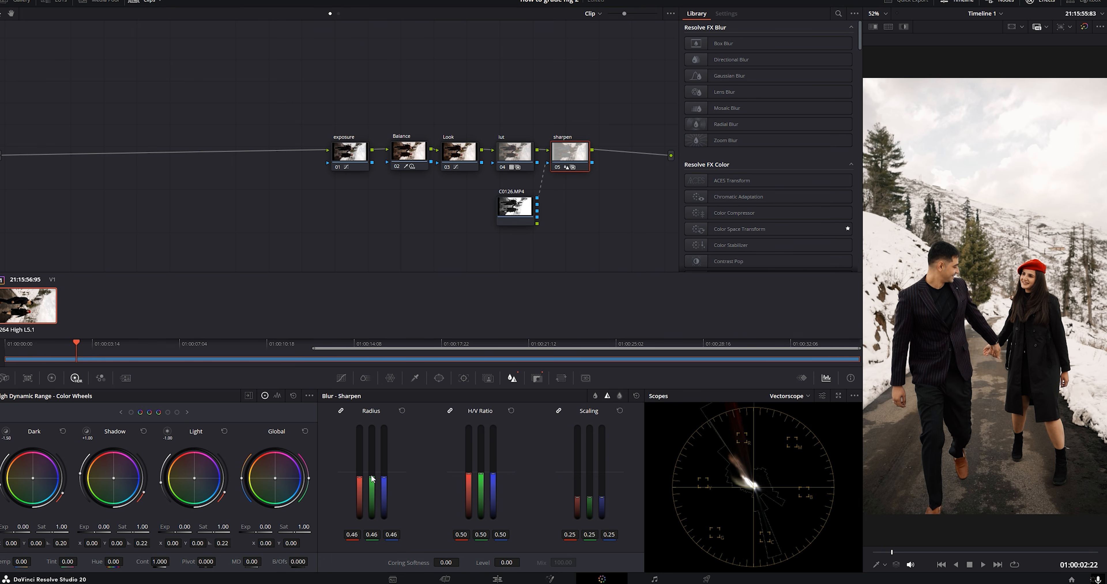